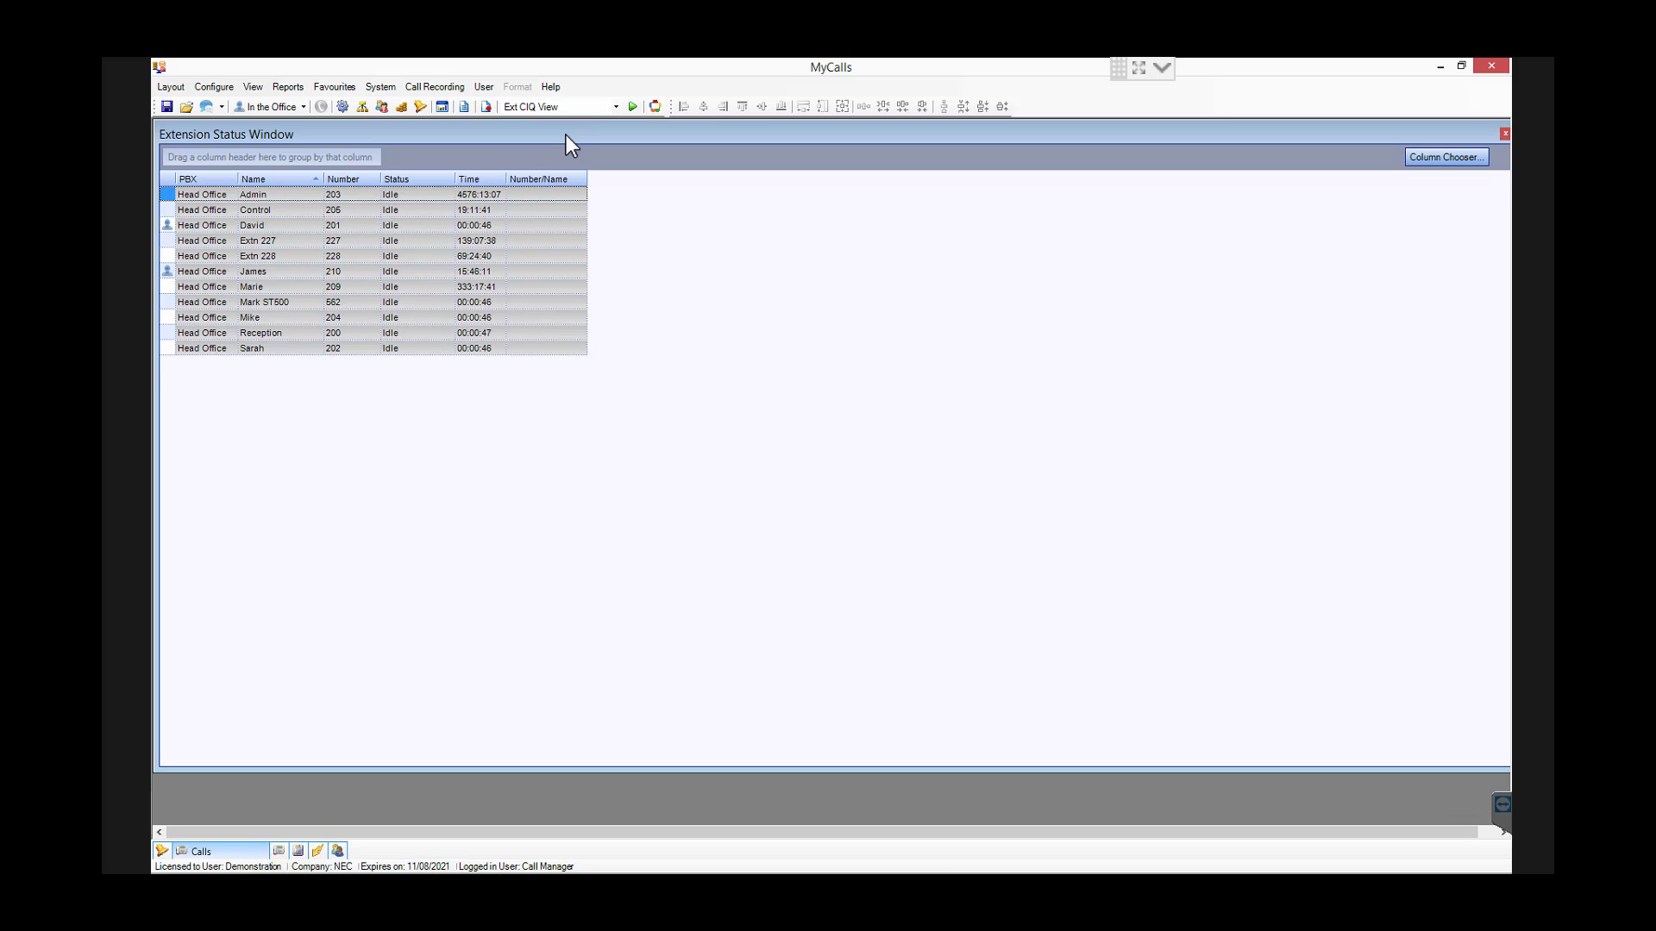
- Show the Auto Attendant layout page and run the automatic rotation through the screen layout pages, stopping it at Stats & single value
left_click(616, 107)
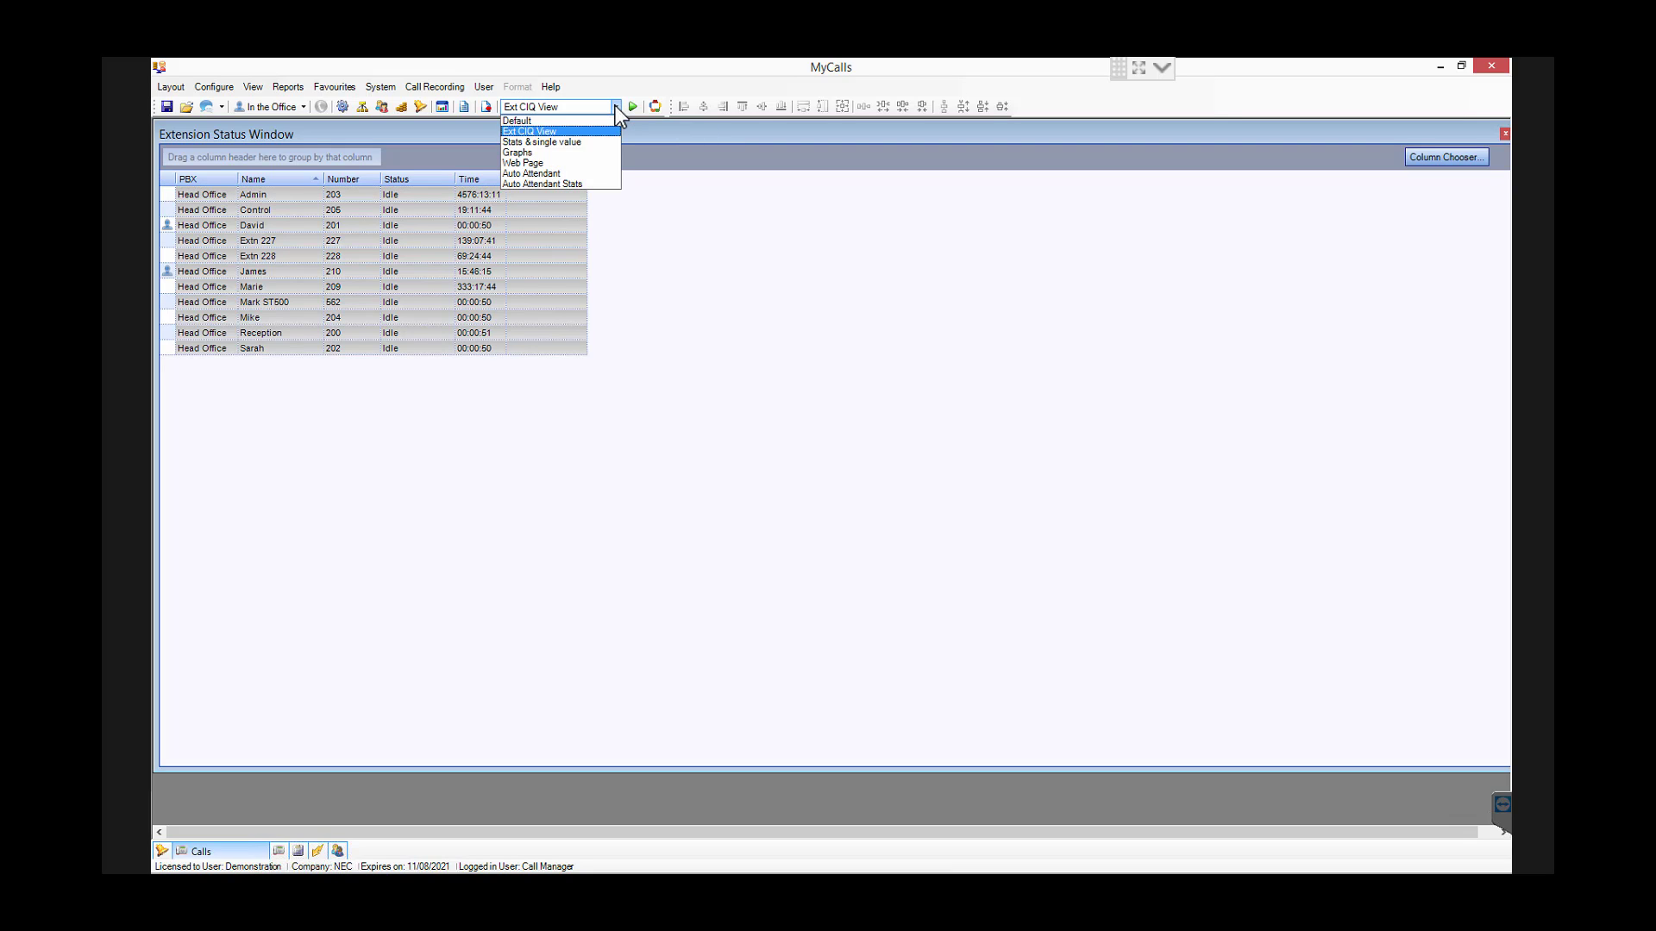
left_click(558, 175)
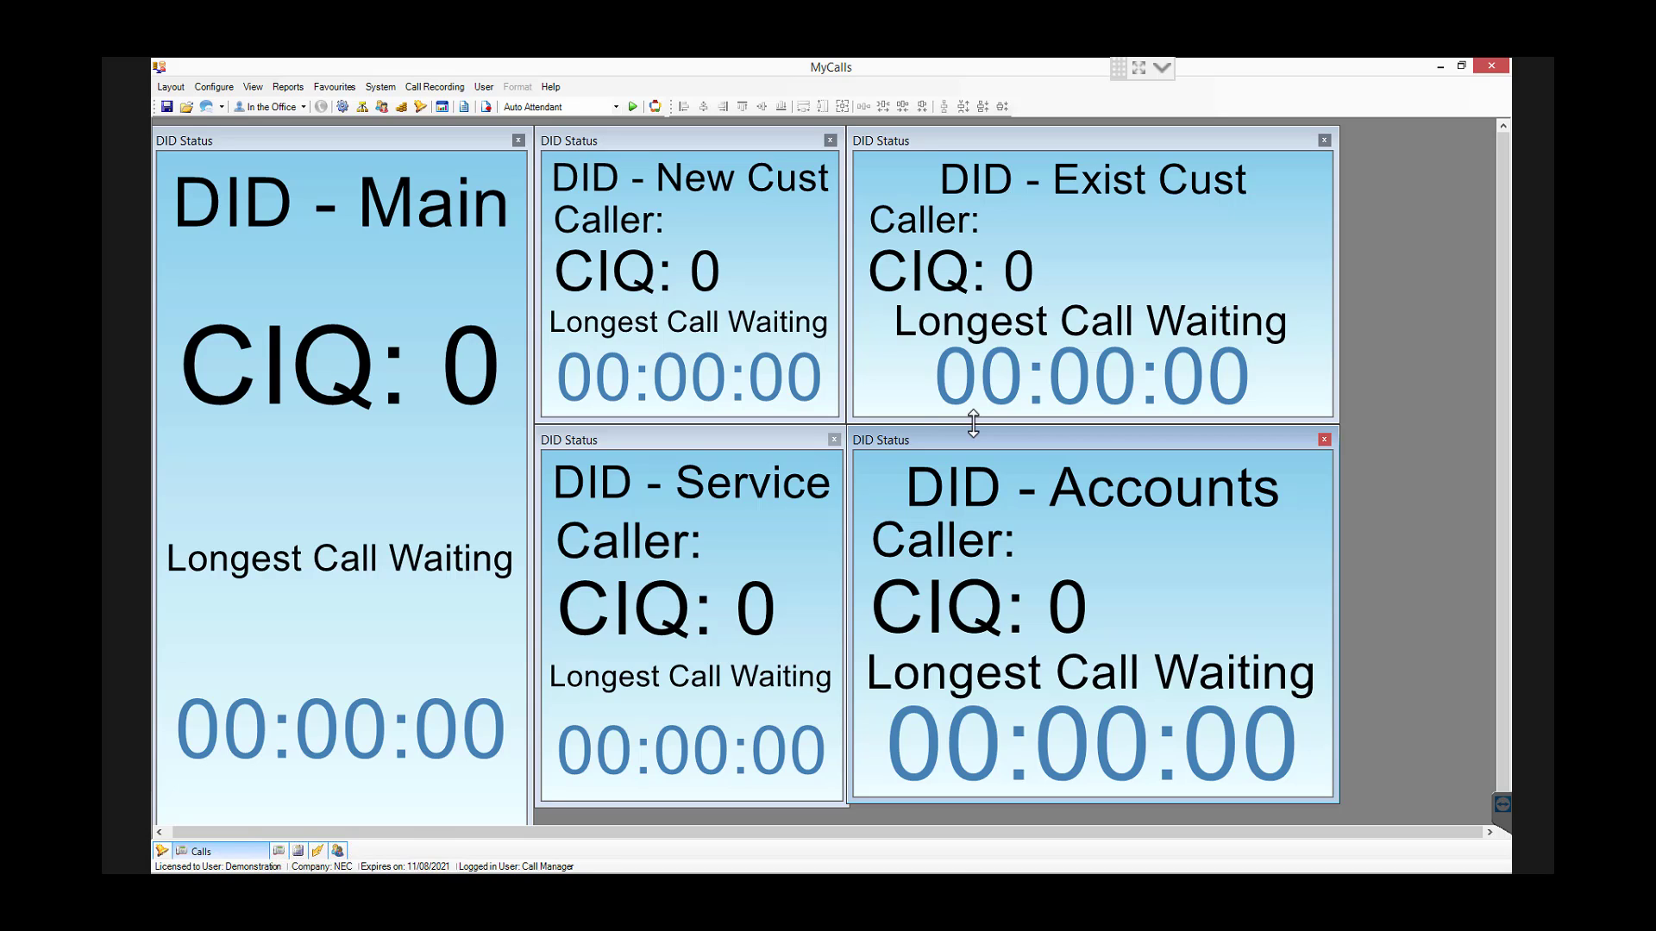
left_click(631, 109)
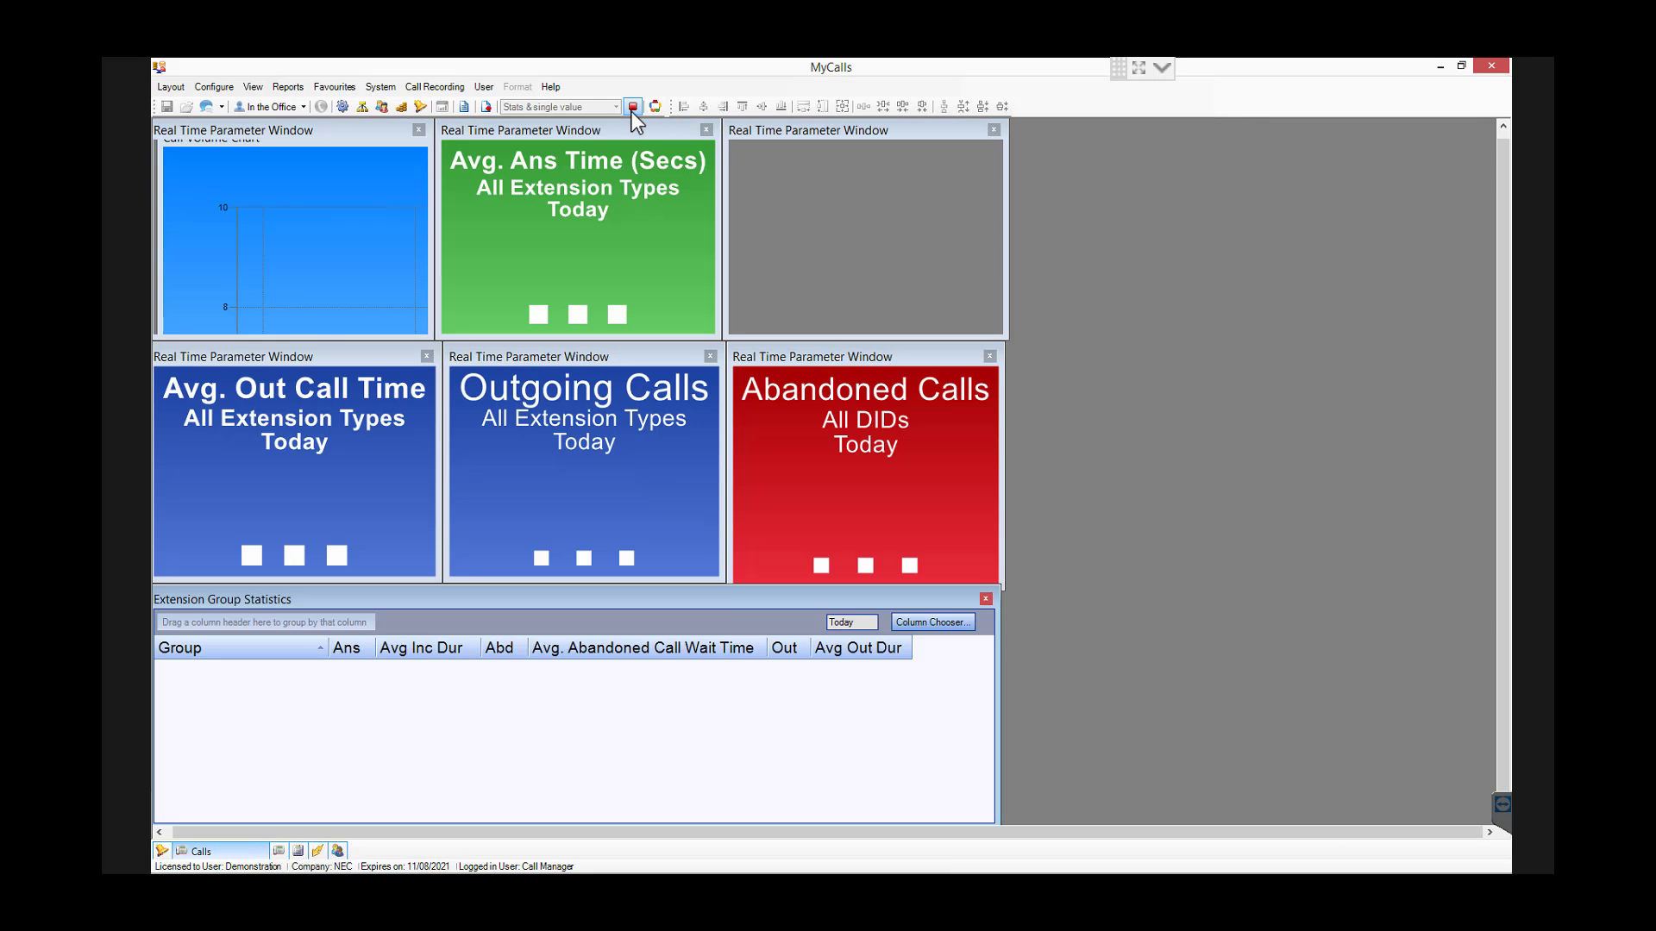
left_click(633, 108)
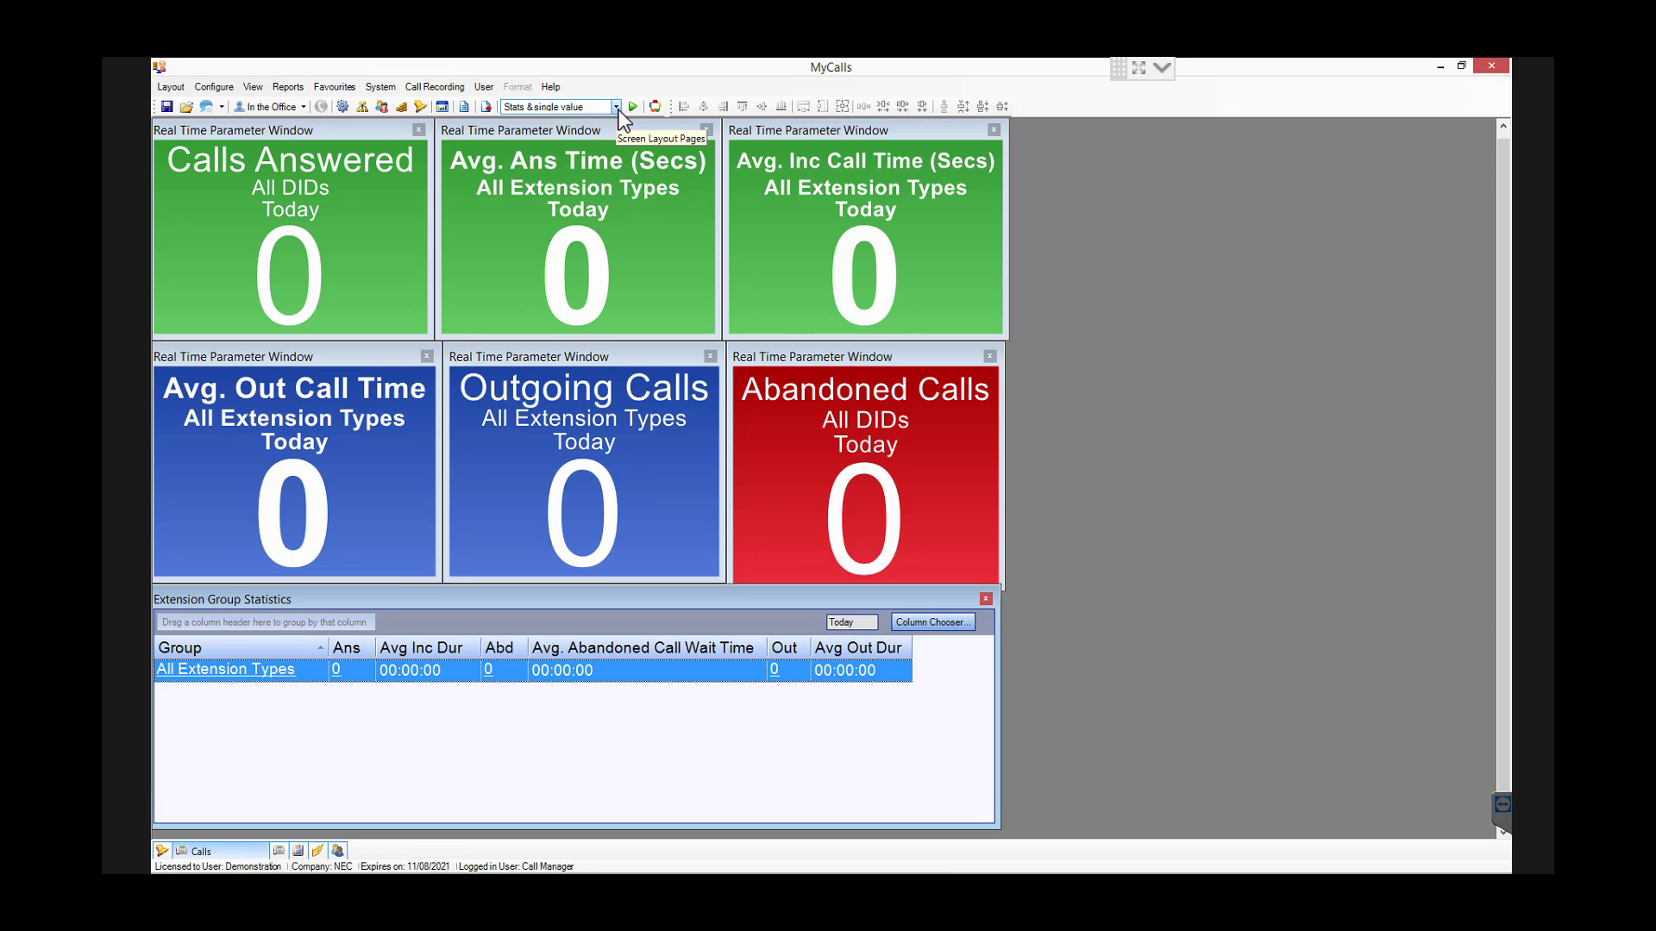
- Switch the screen layout to the Default page and inspect the early-morning bars in the Call Volume Chart
left_click(619, 110)
left_click(556, 122)
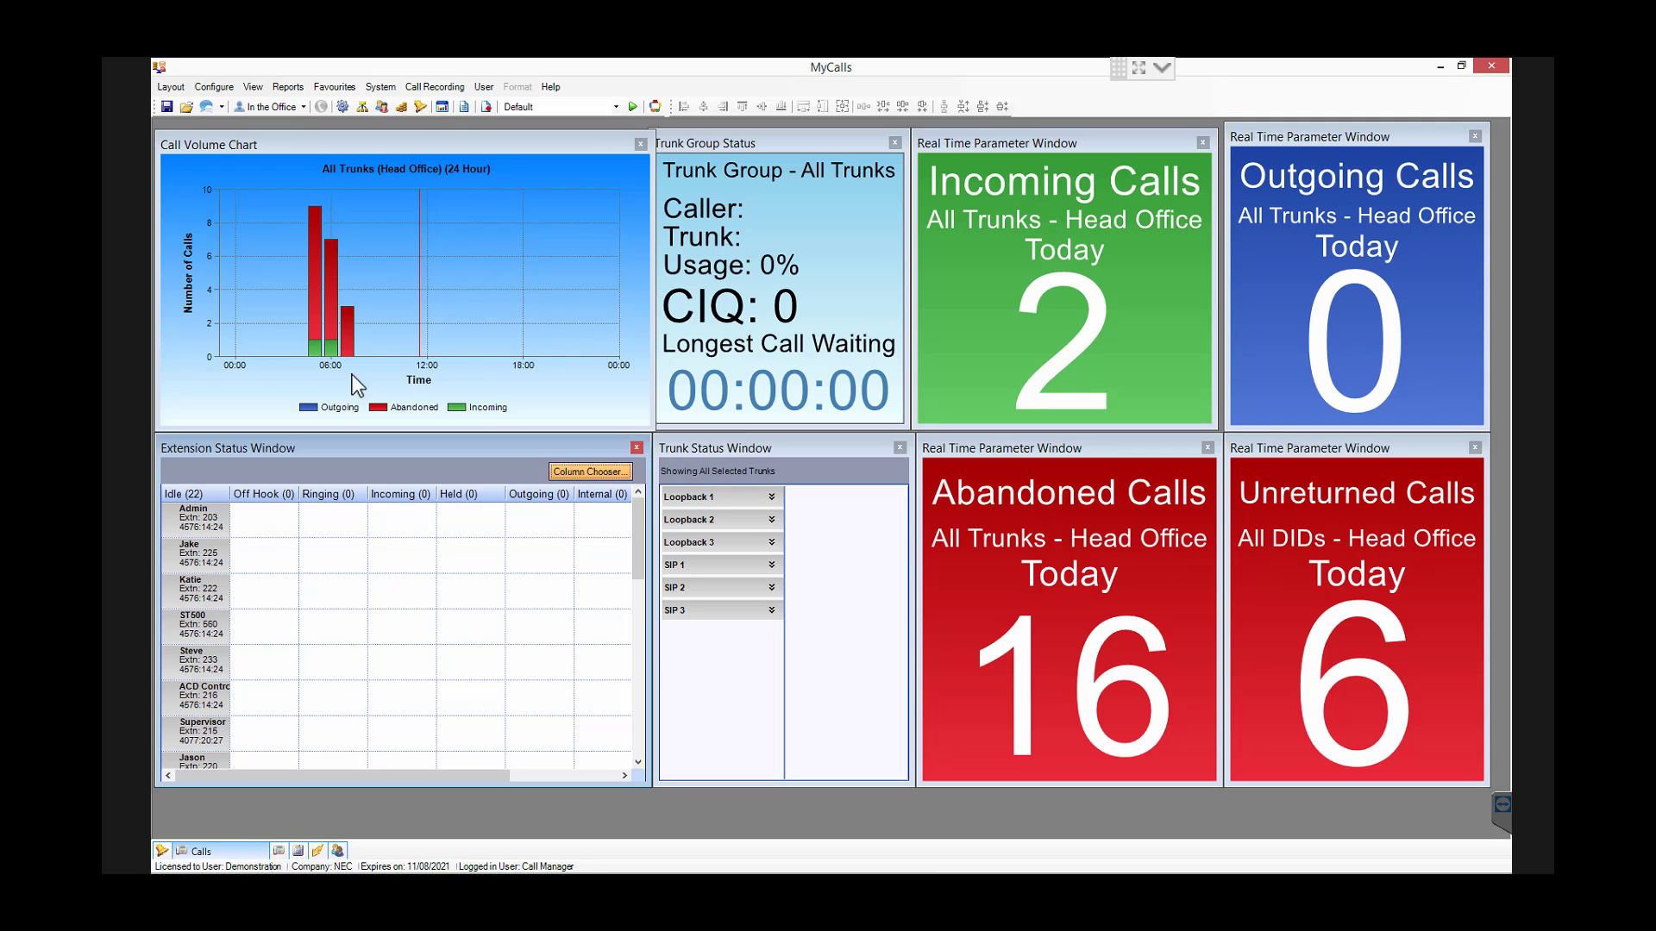
mouse_move(316, 357)
mouse_move(317, 312)
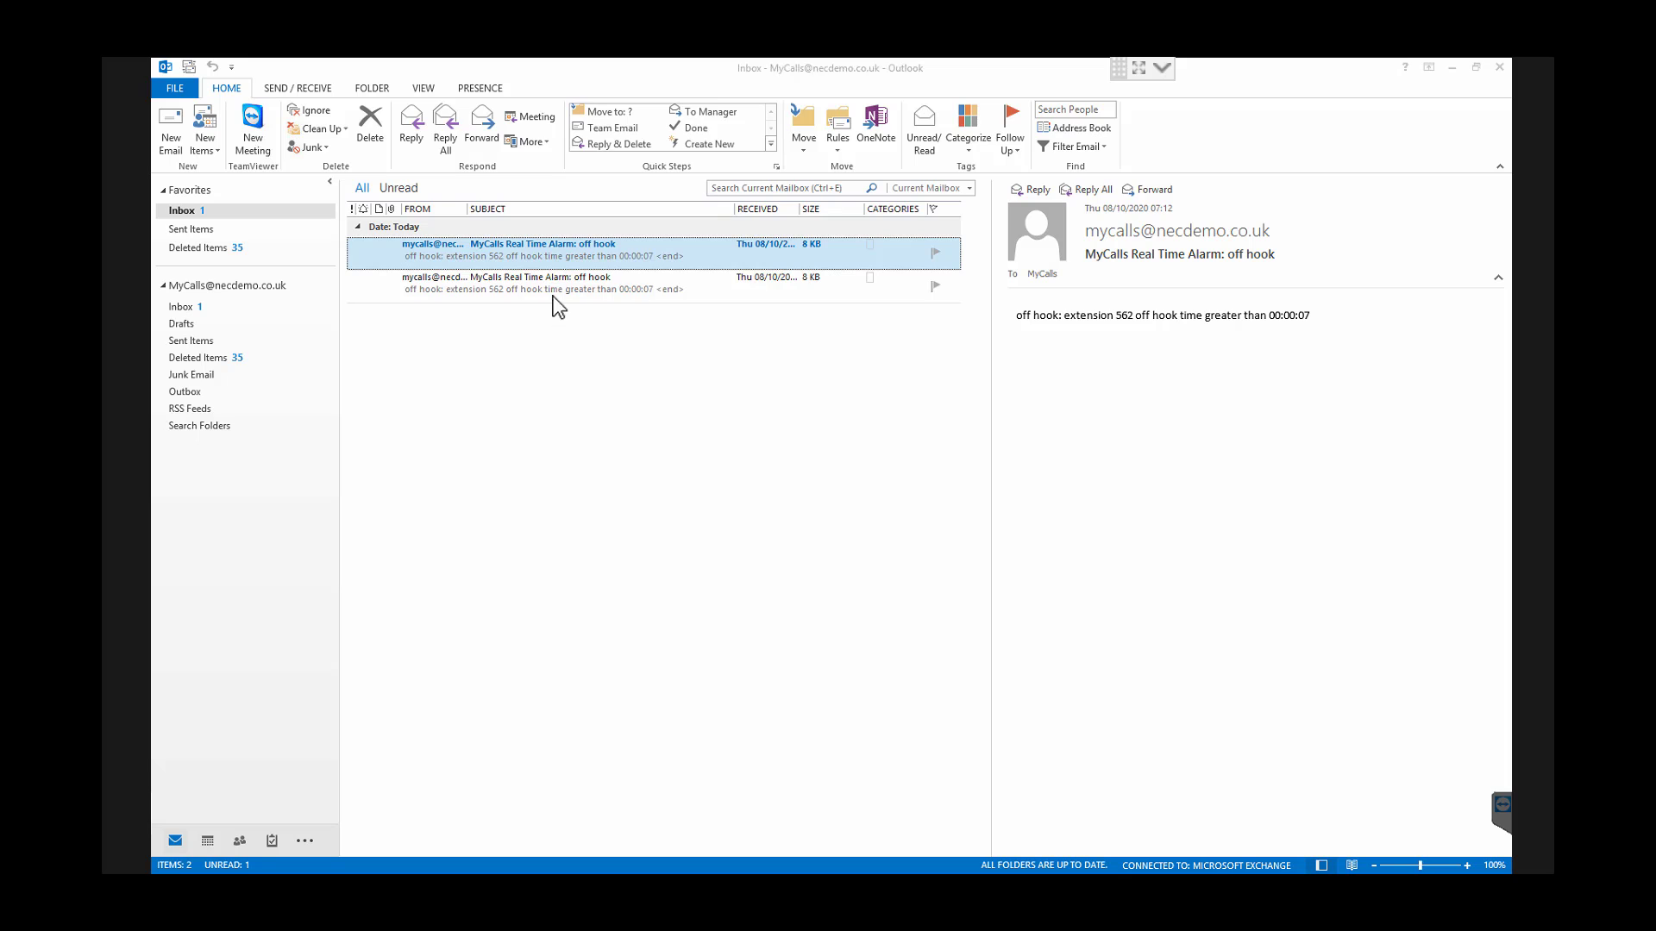
- Open and read the newest off hook Real Time Alarm email in Outlook, close the message and minimize Outlook
left_click(546, 247)
double_click(546, 246)
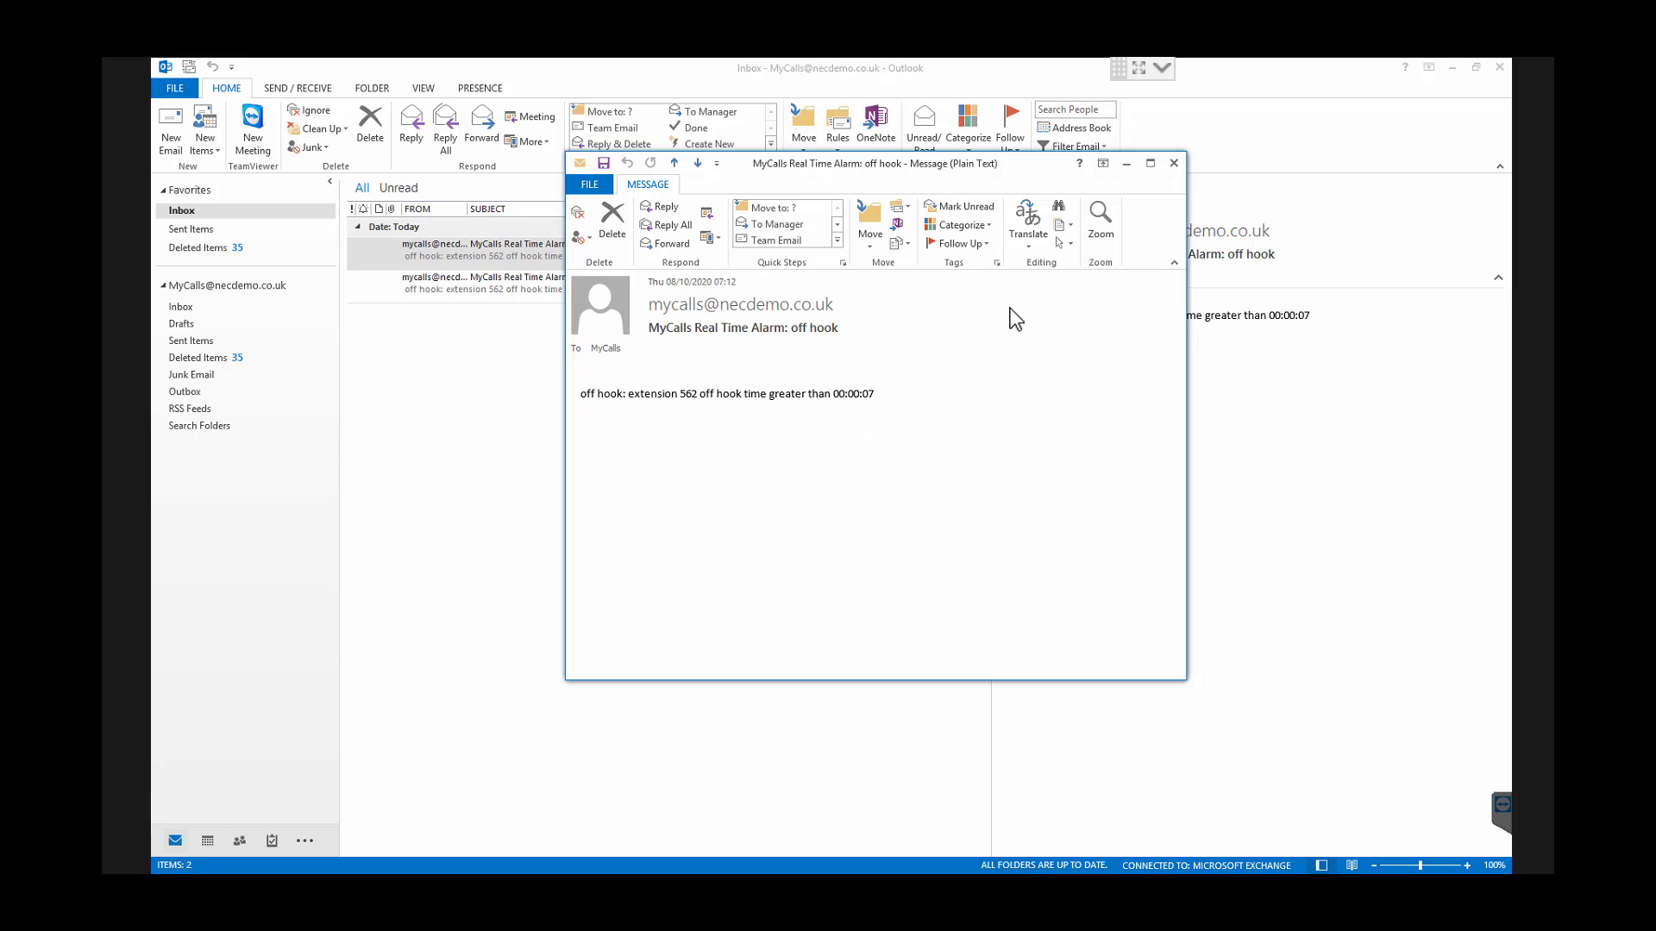
left_click(1174, 163)
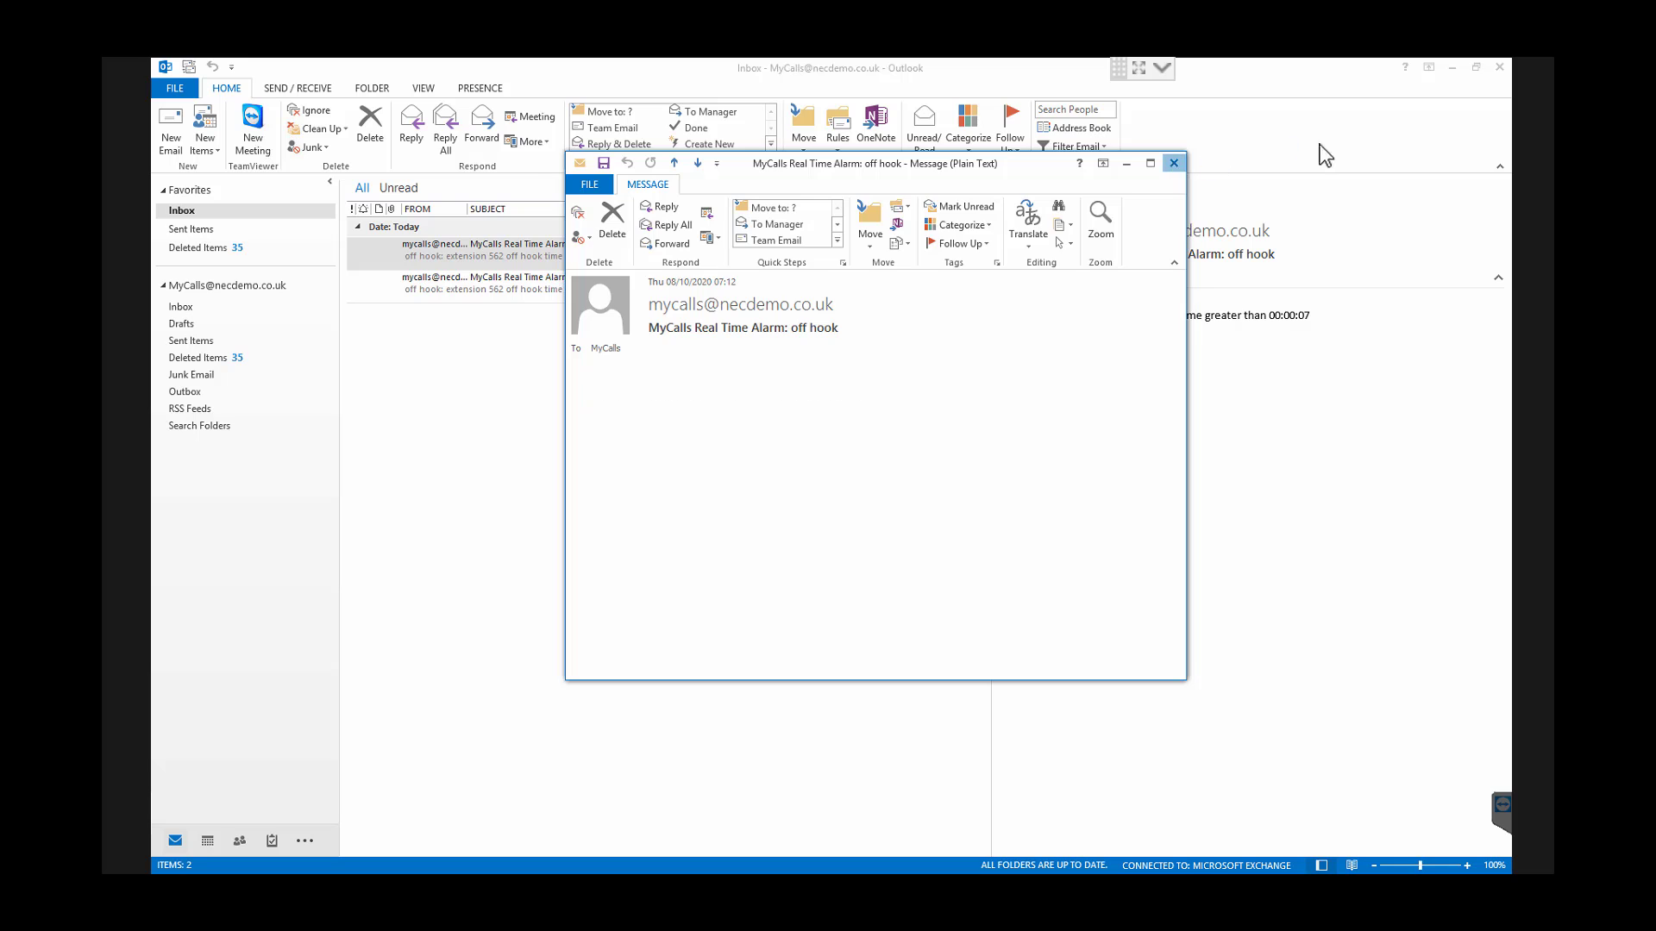
left_click(1453, 67)
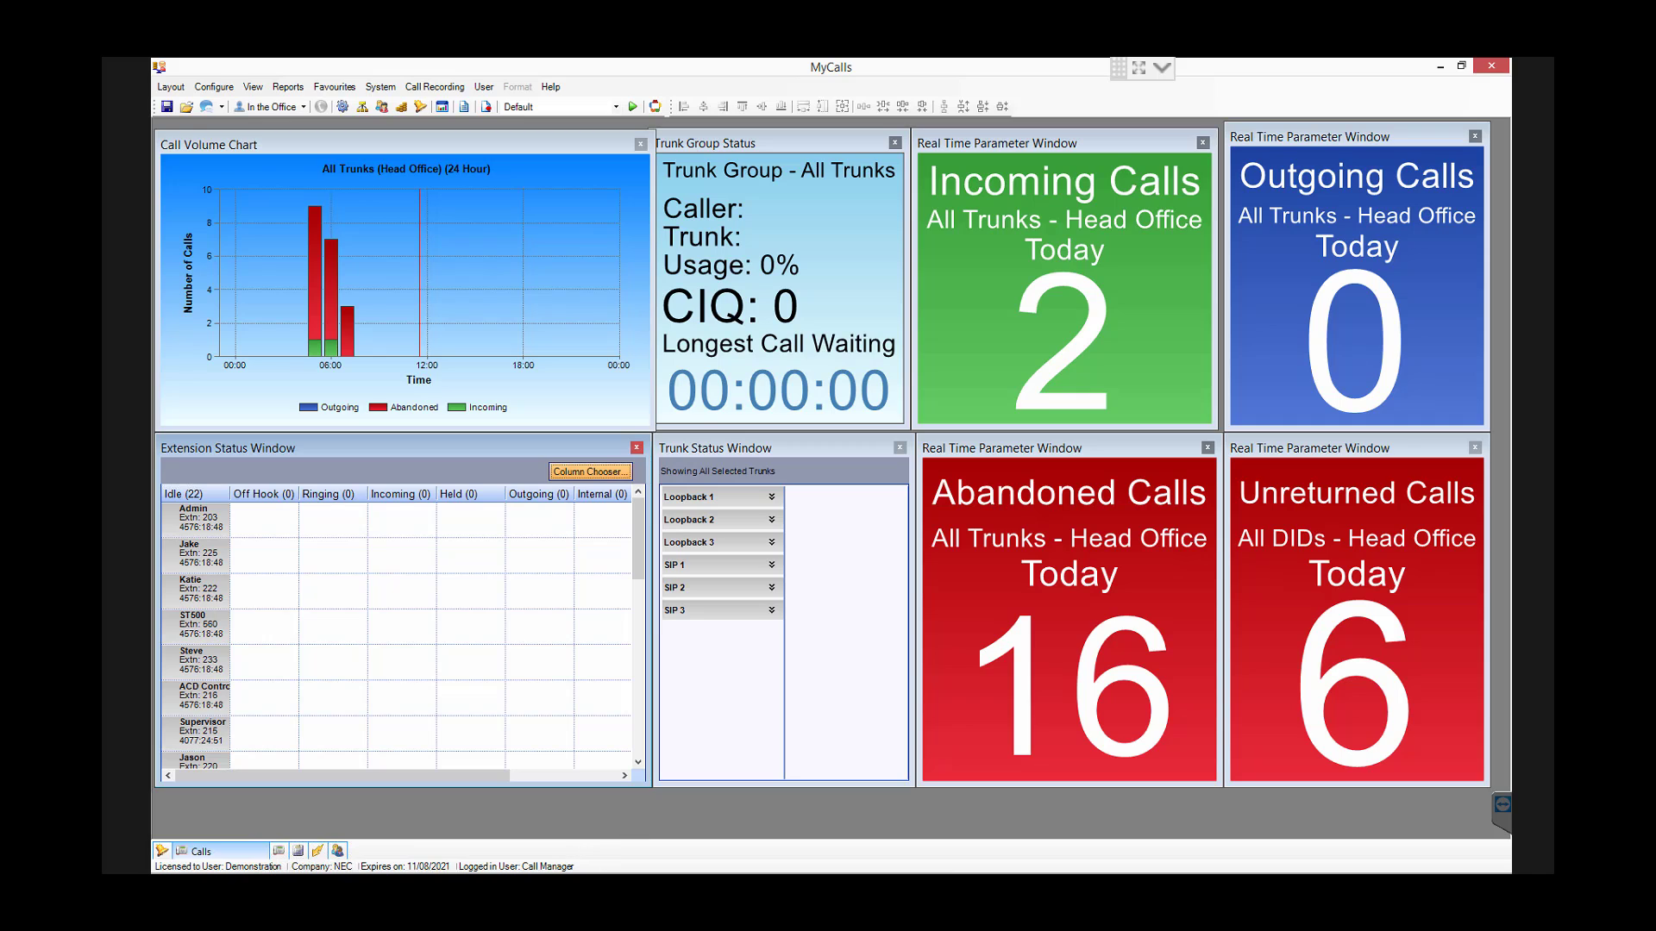
- Bring up the MyCalls Desktop - Basic toolbar and answer the call ringing at the Reception extension
left_click(423, 887)
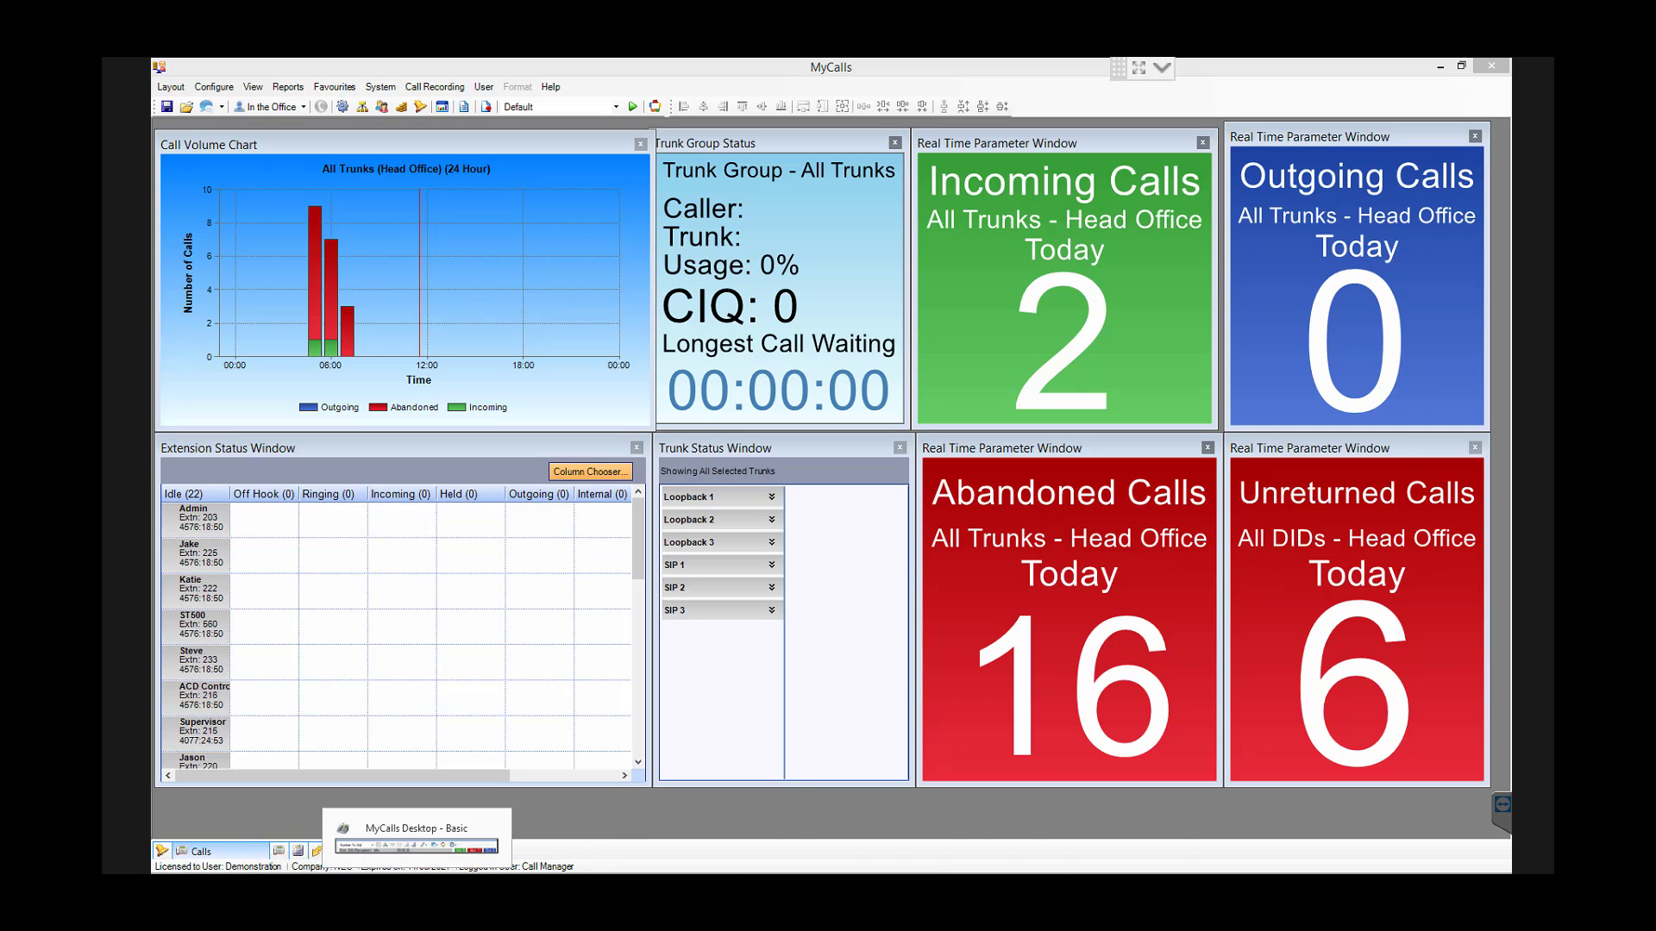
left_click(420, 827)
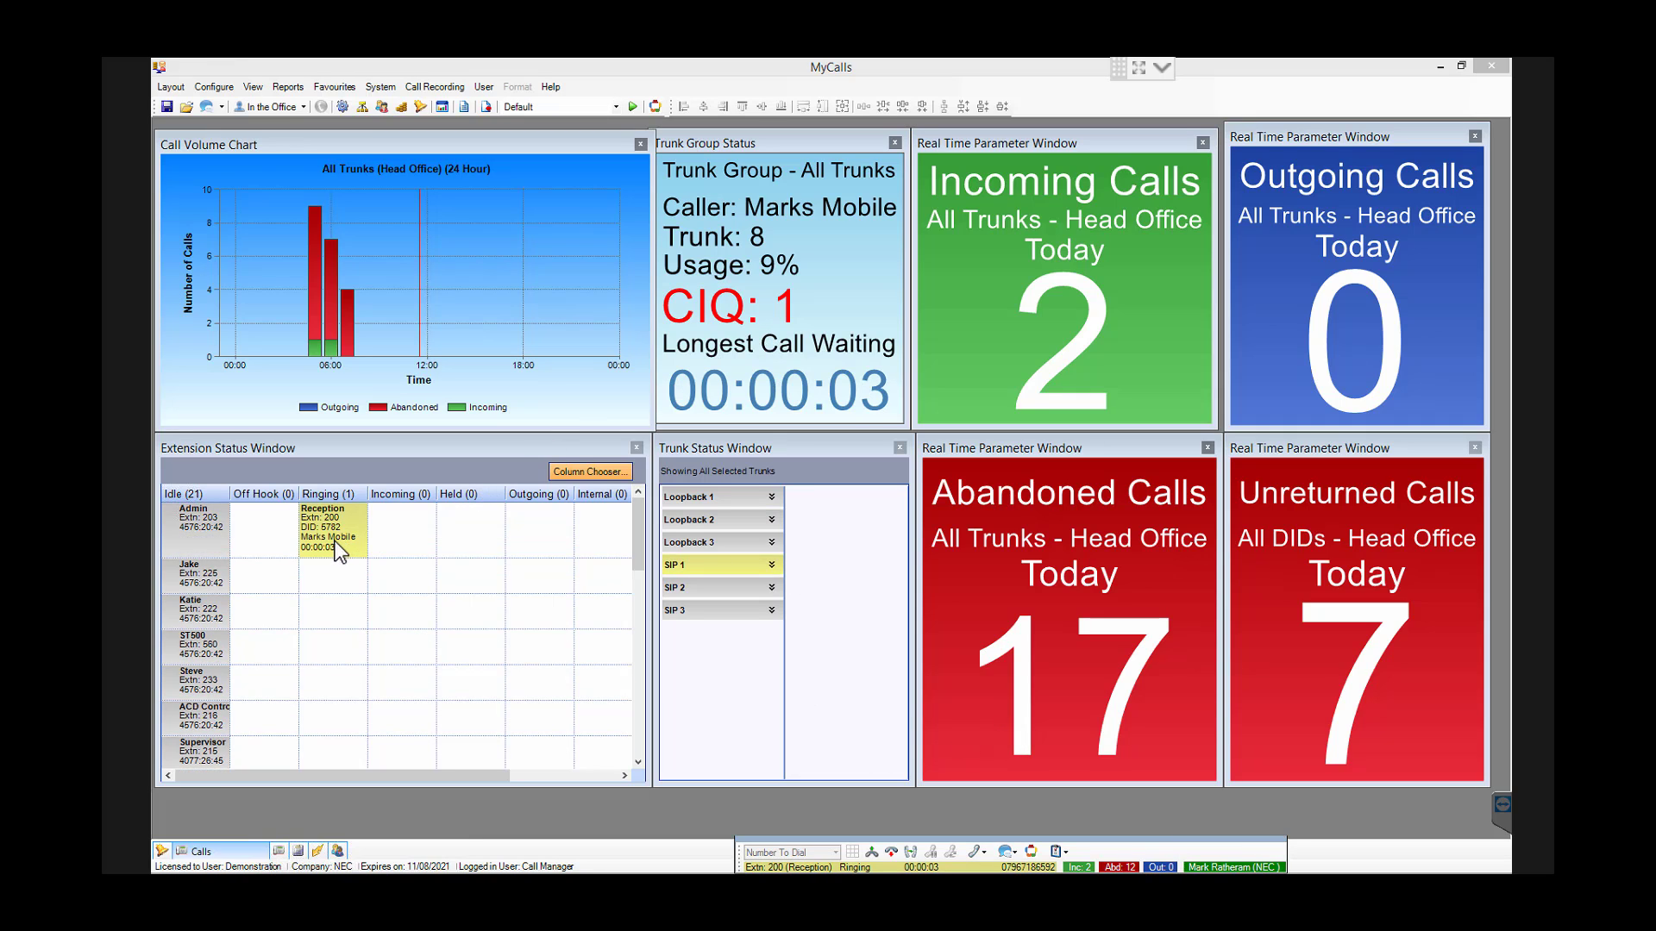
left_click(871, 854)
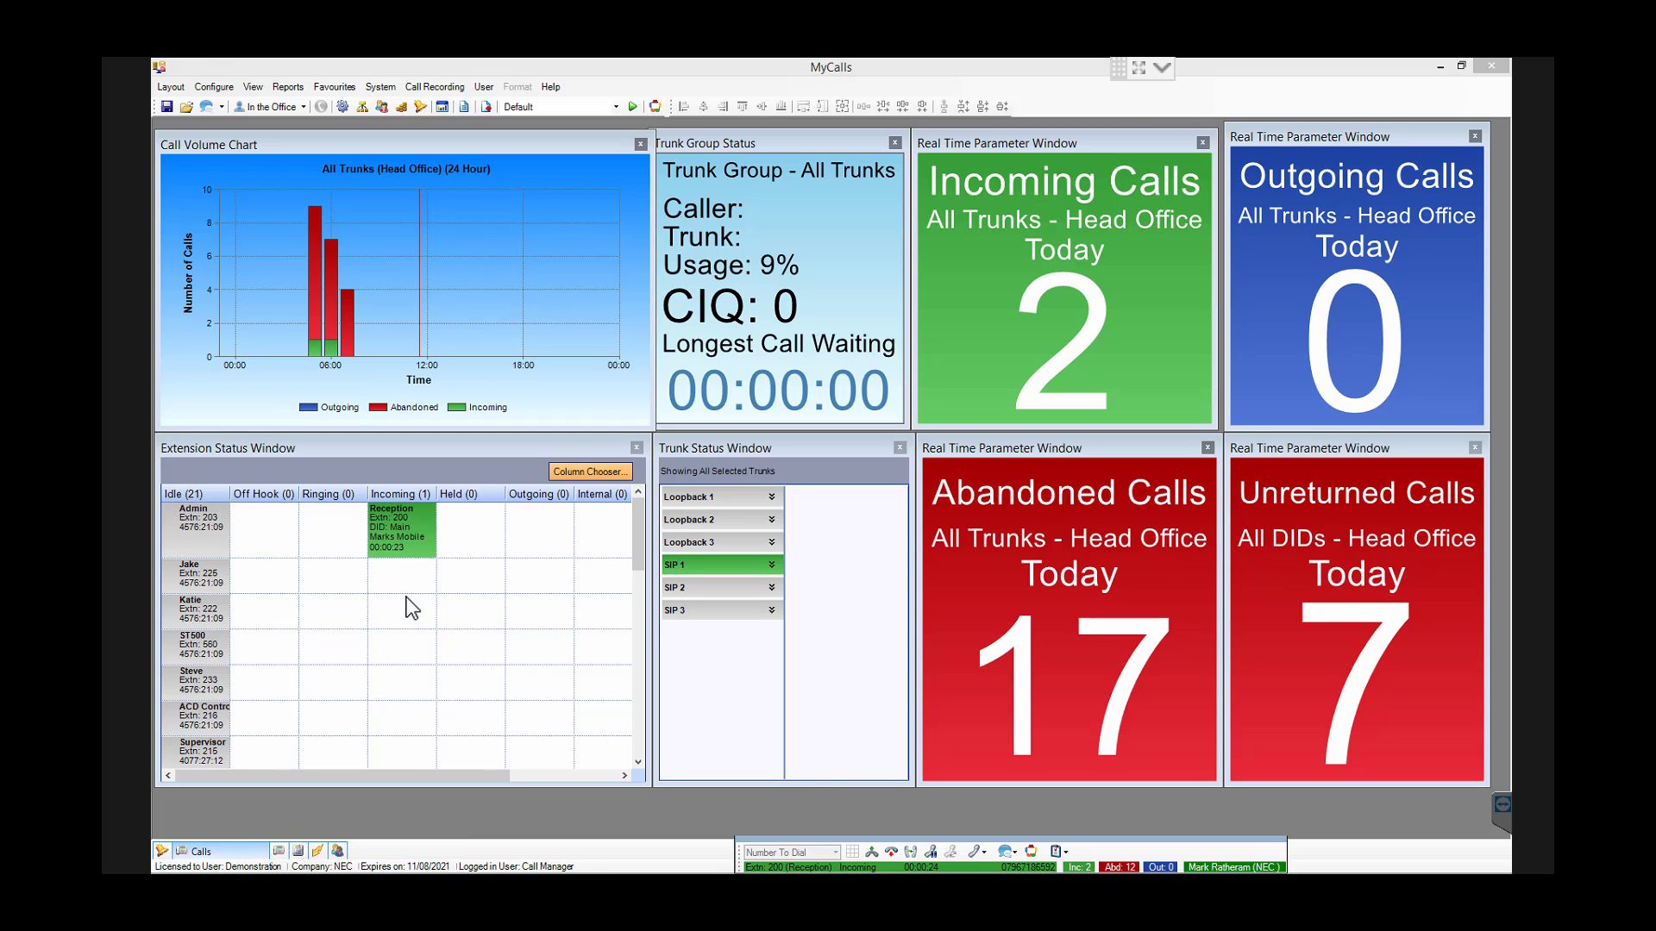
- Configure the Extension Status Window to Show Overview and expand the call details of the Reception extension
right_click(528, 573)
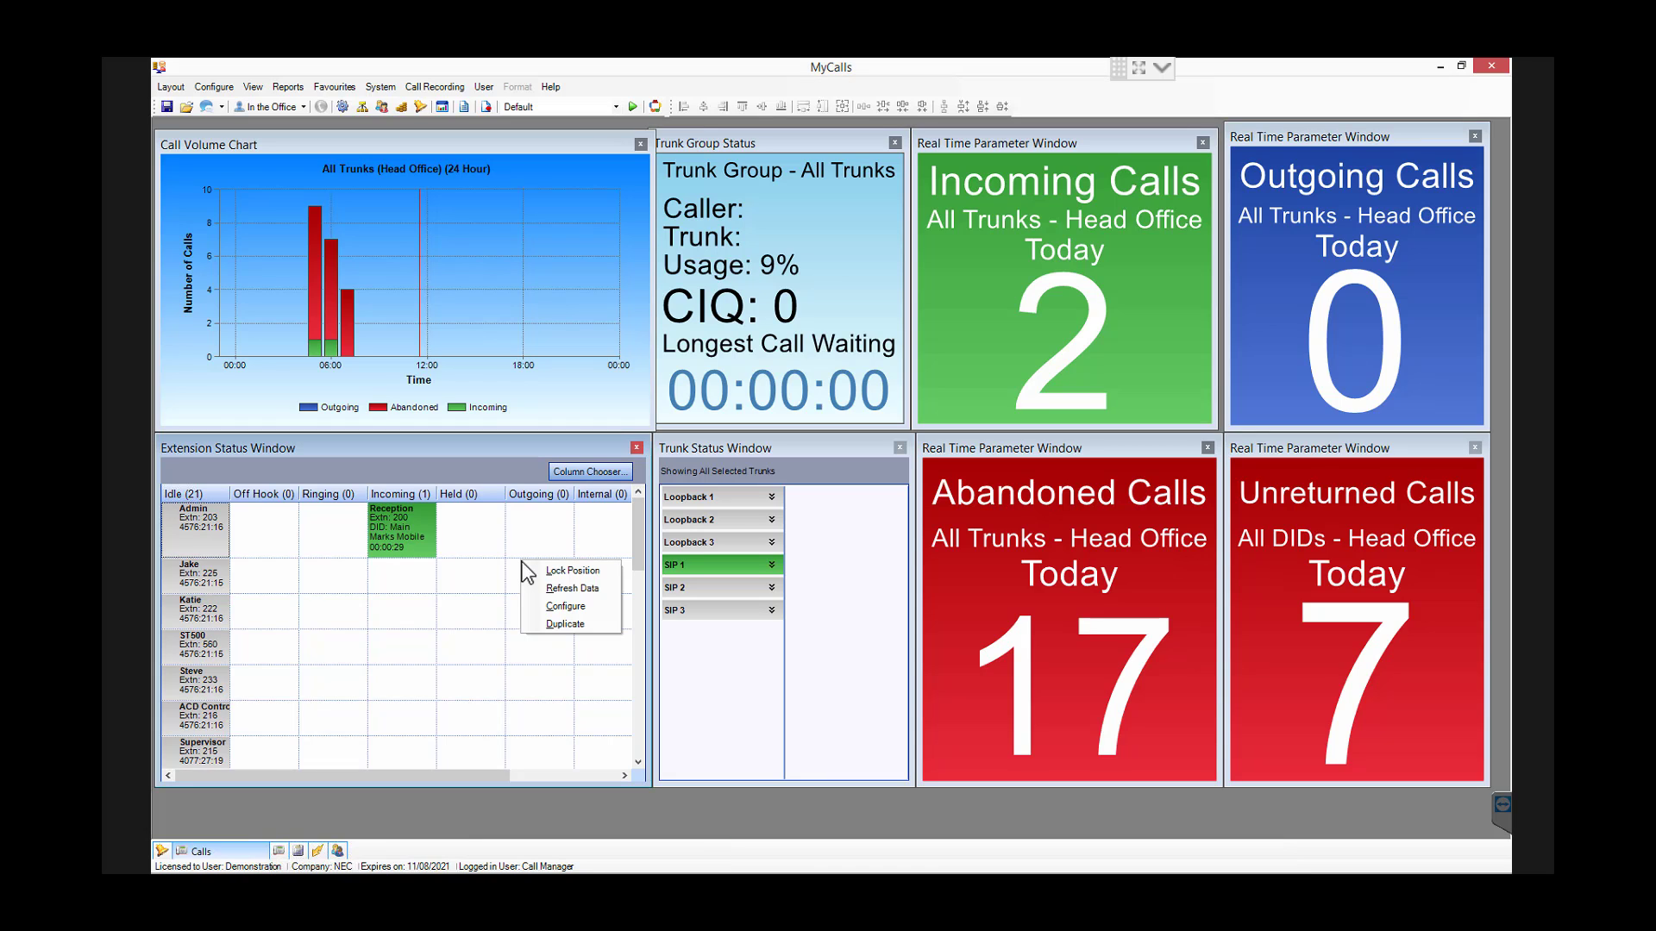
left_click(548, 605)
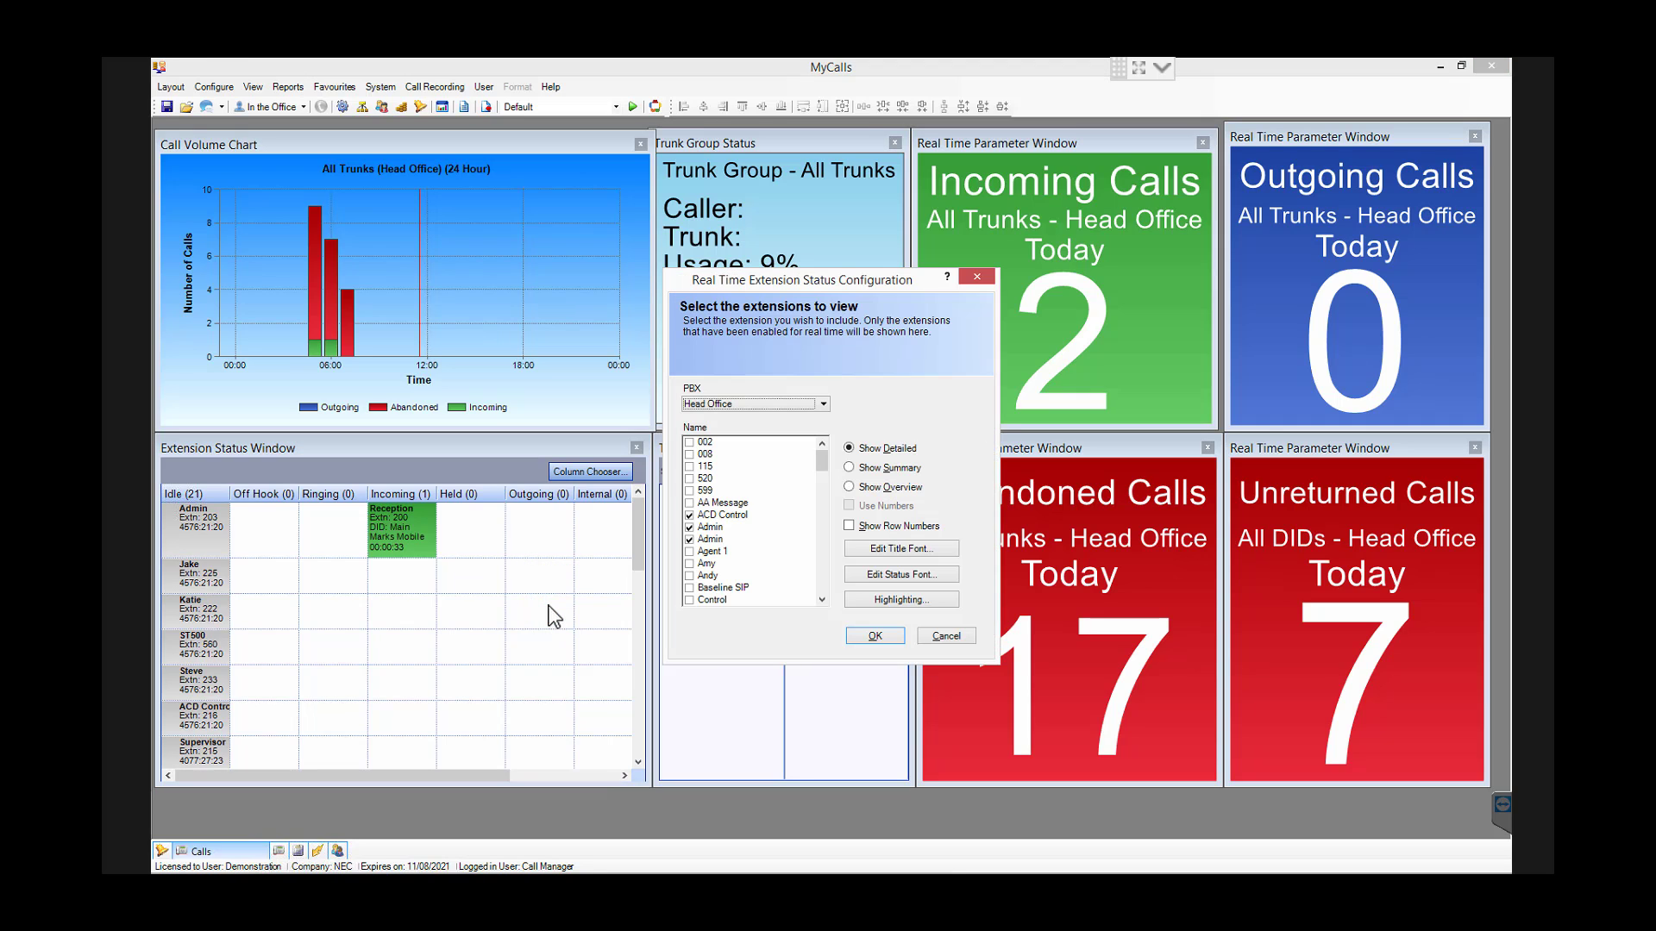
left_click(850, 487)
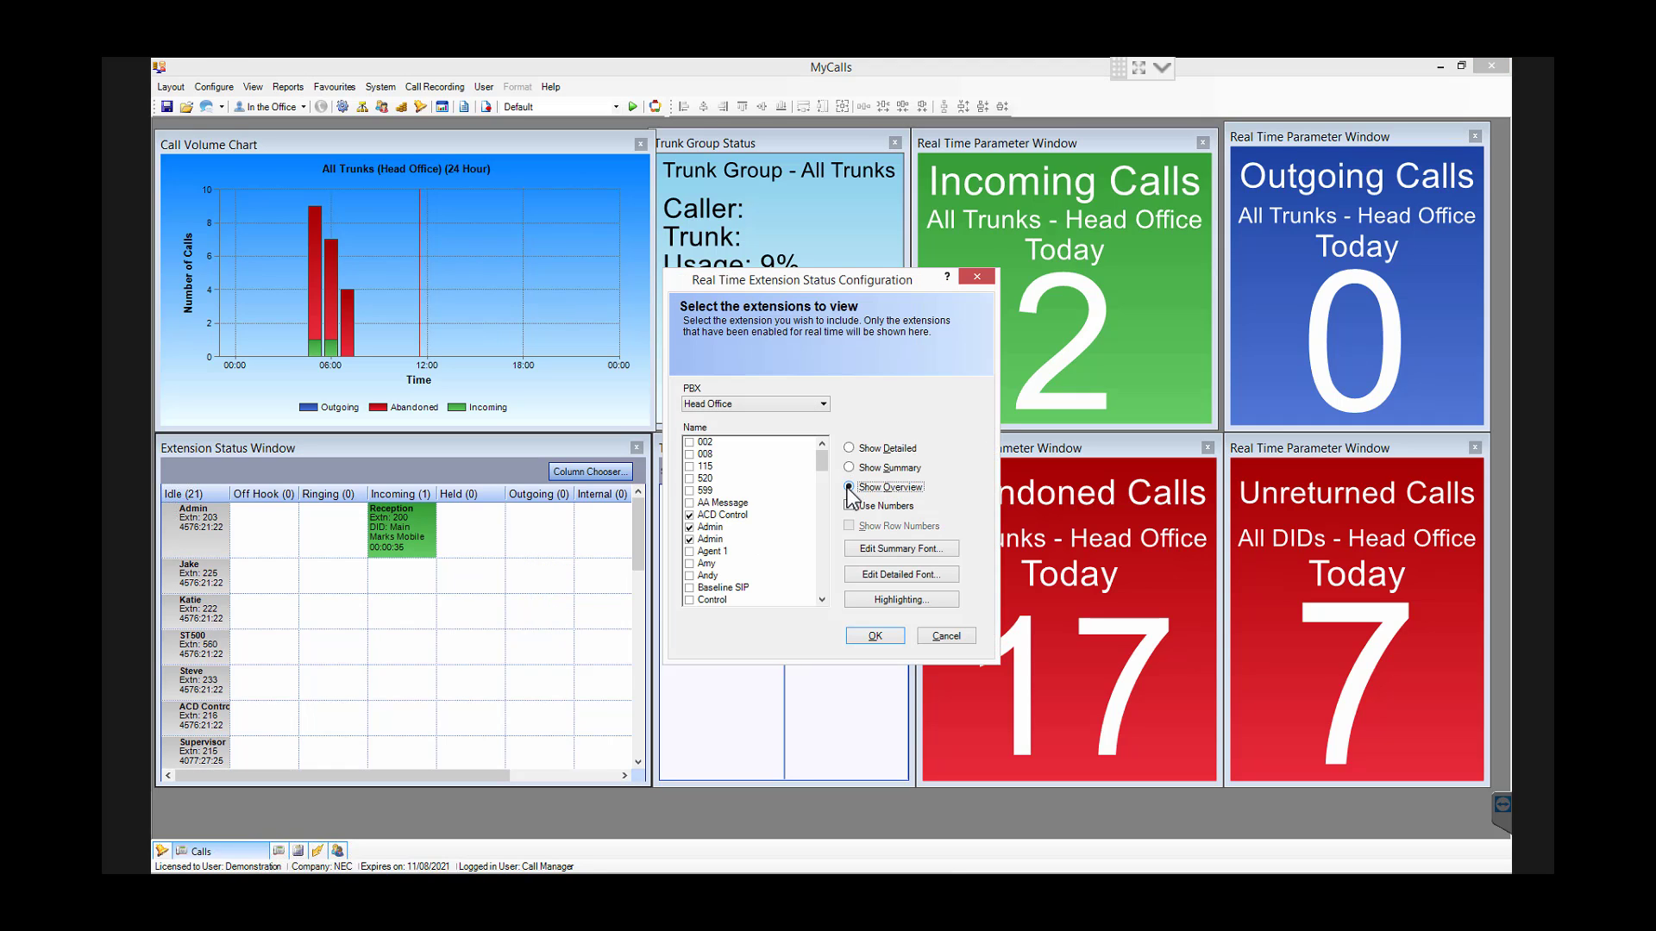
left_click(874, 636)
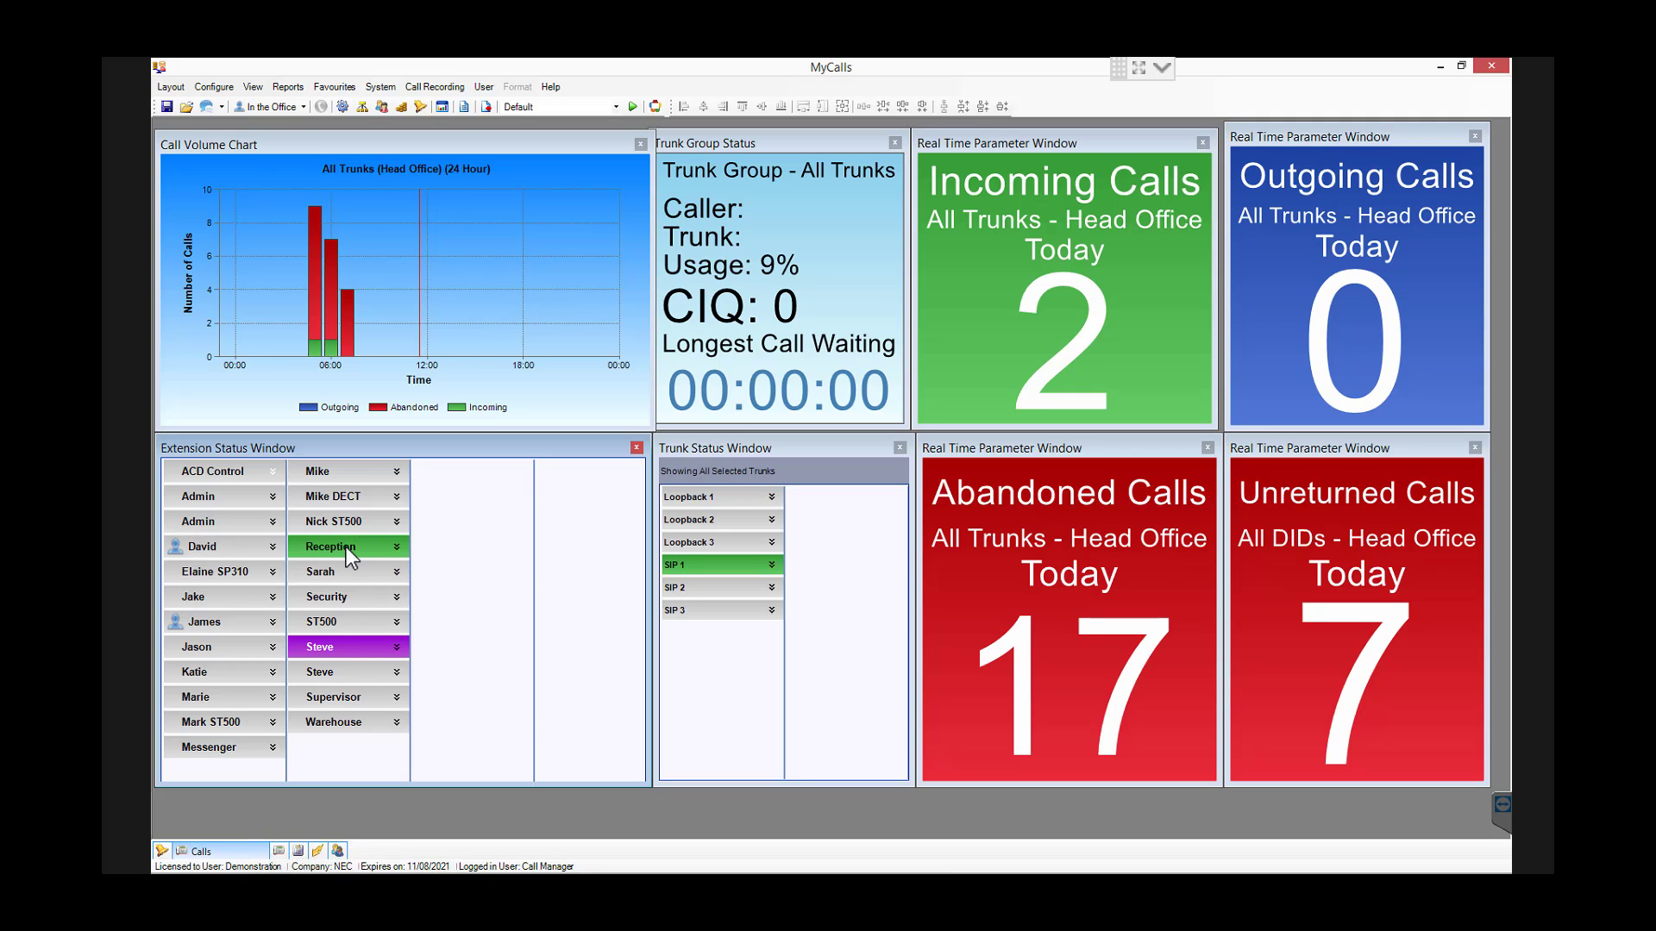
left_click(397, 549)
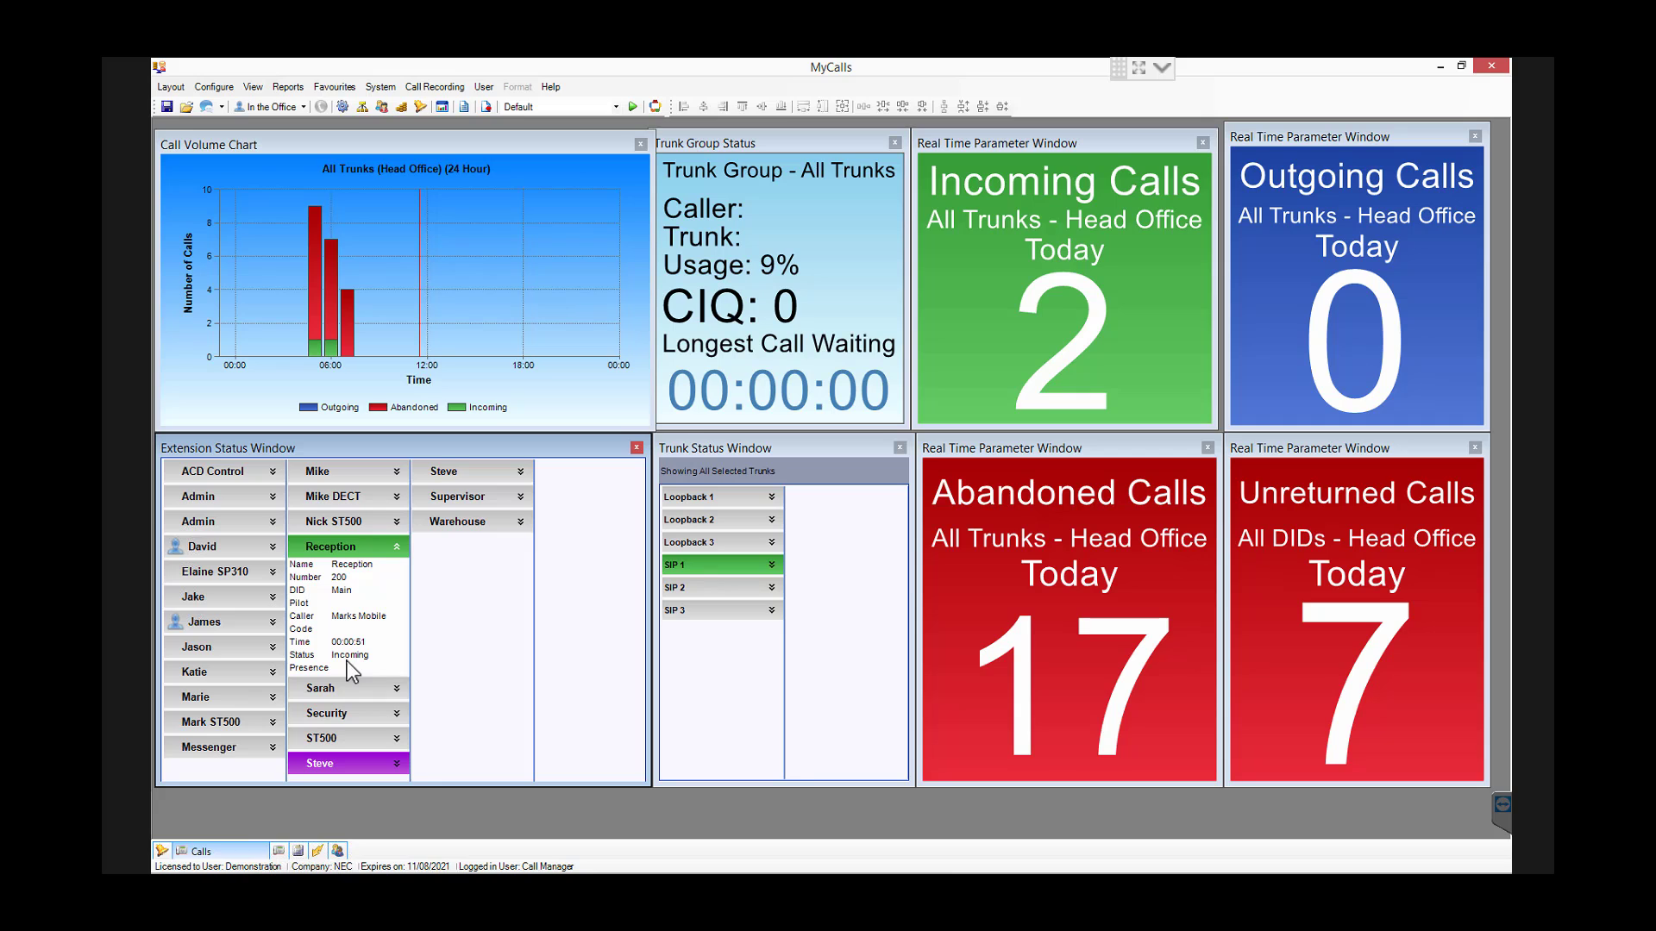
- Configure the Extension Status Window to use the Show Detailed view
right_click(445, 625)
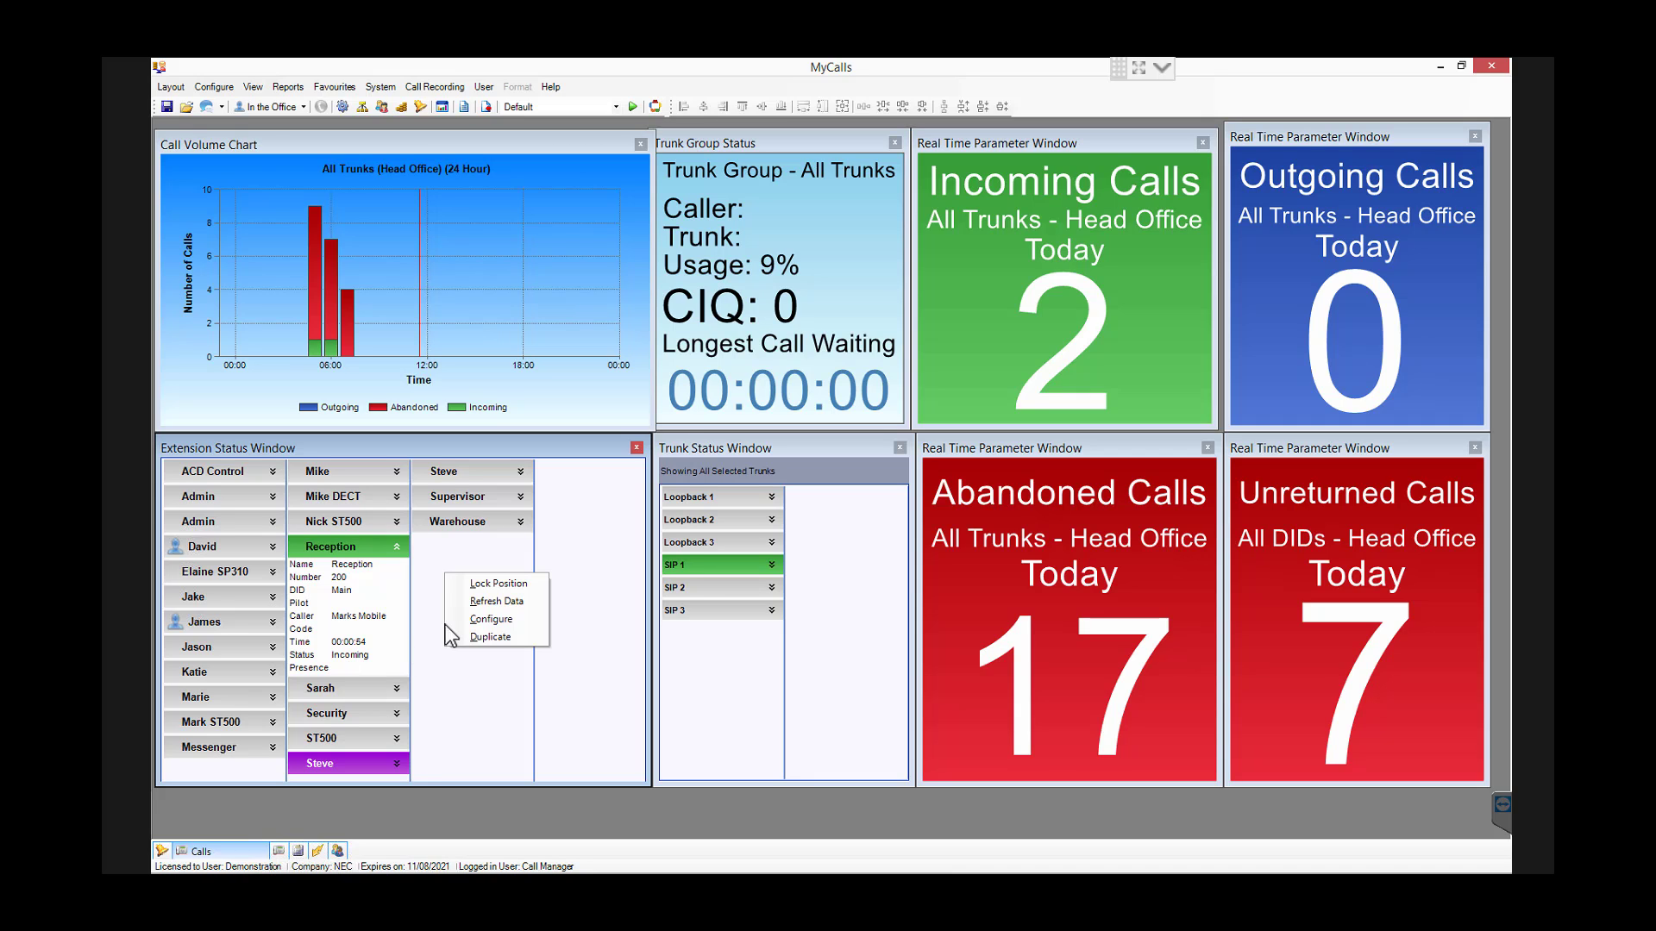
left_click(491, 619)
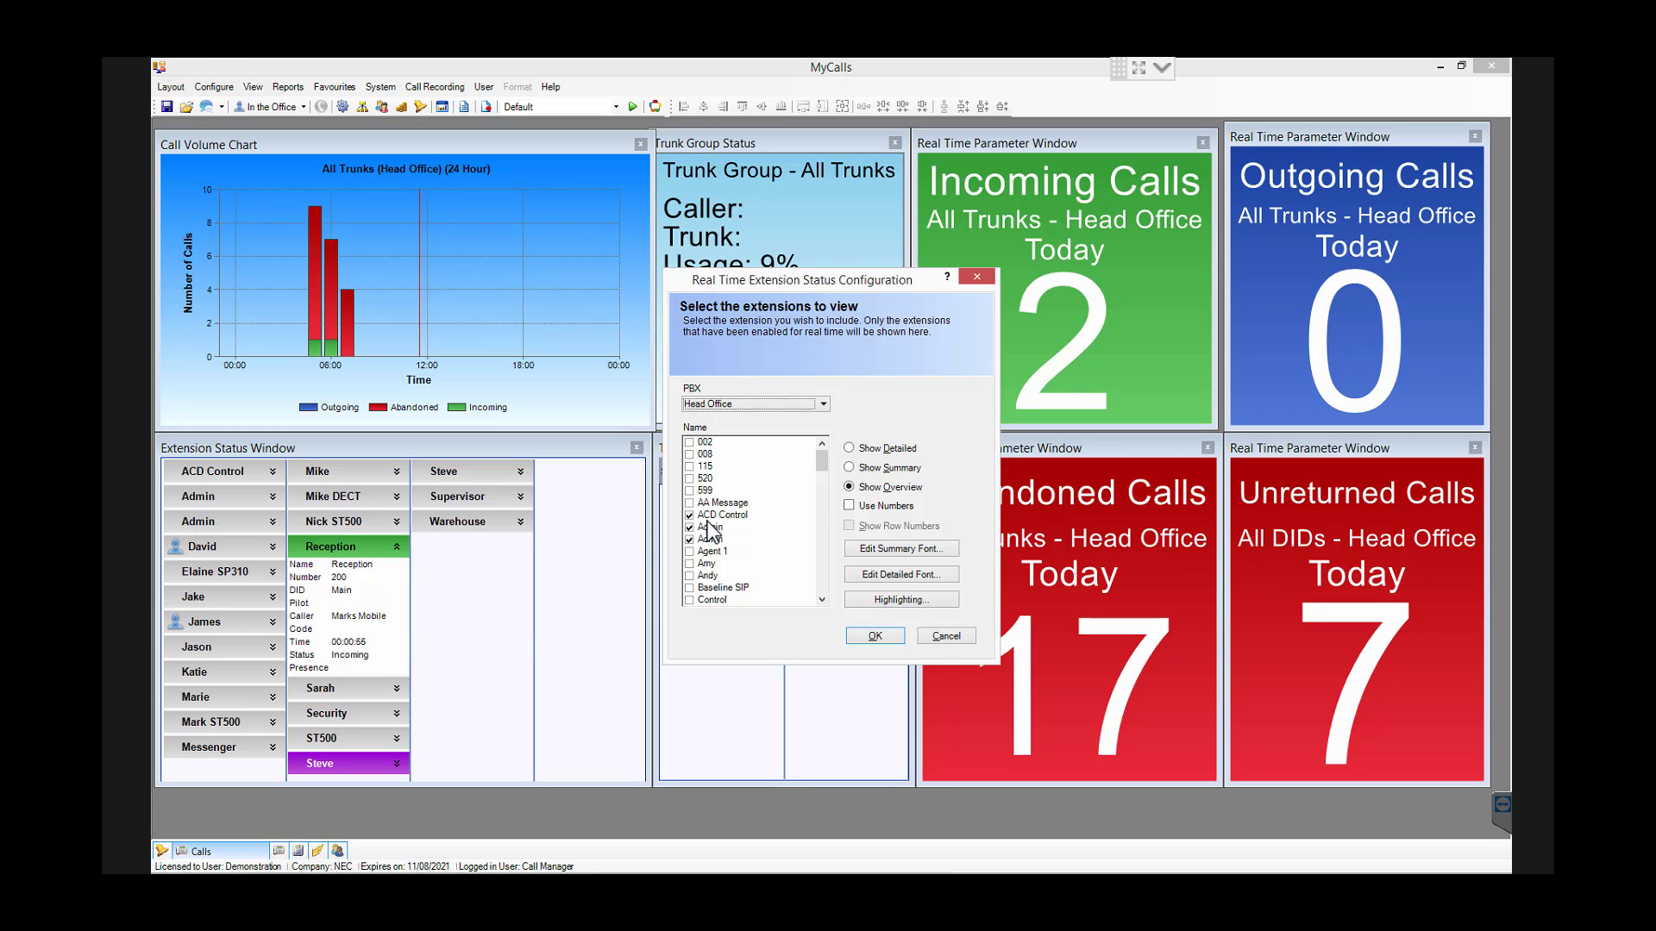
left_click(849, 449)
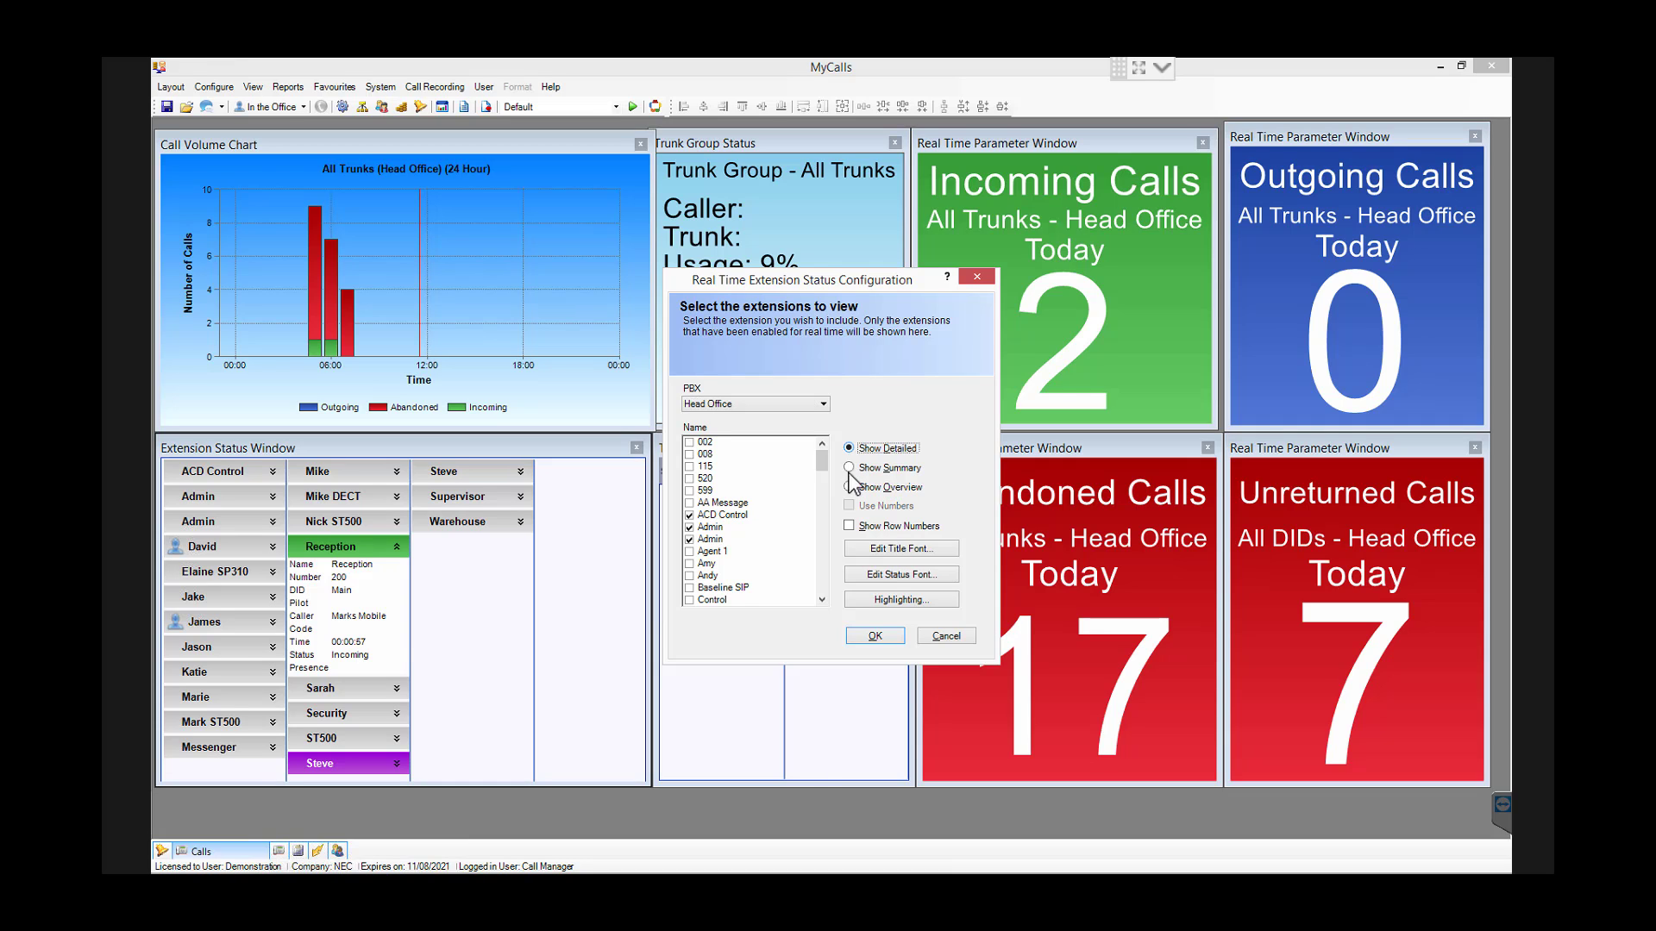
left_click(874, 637)
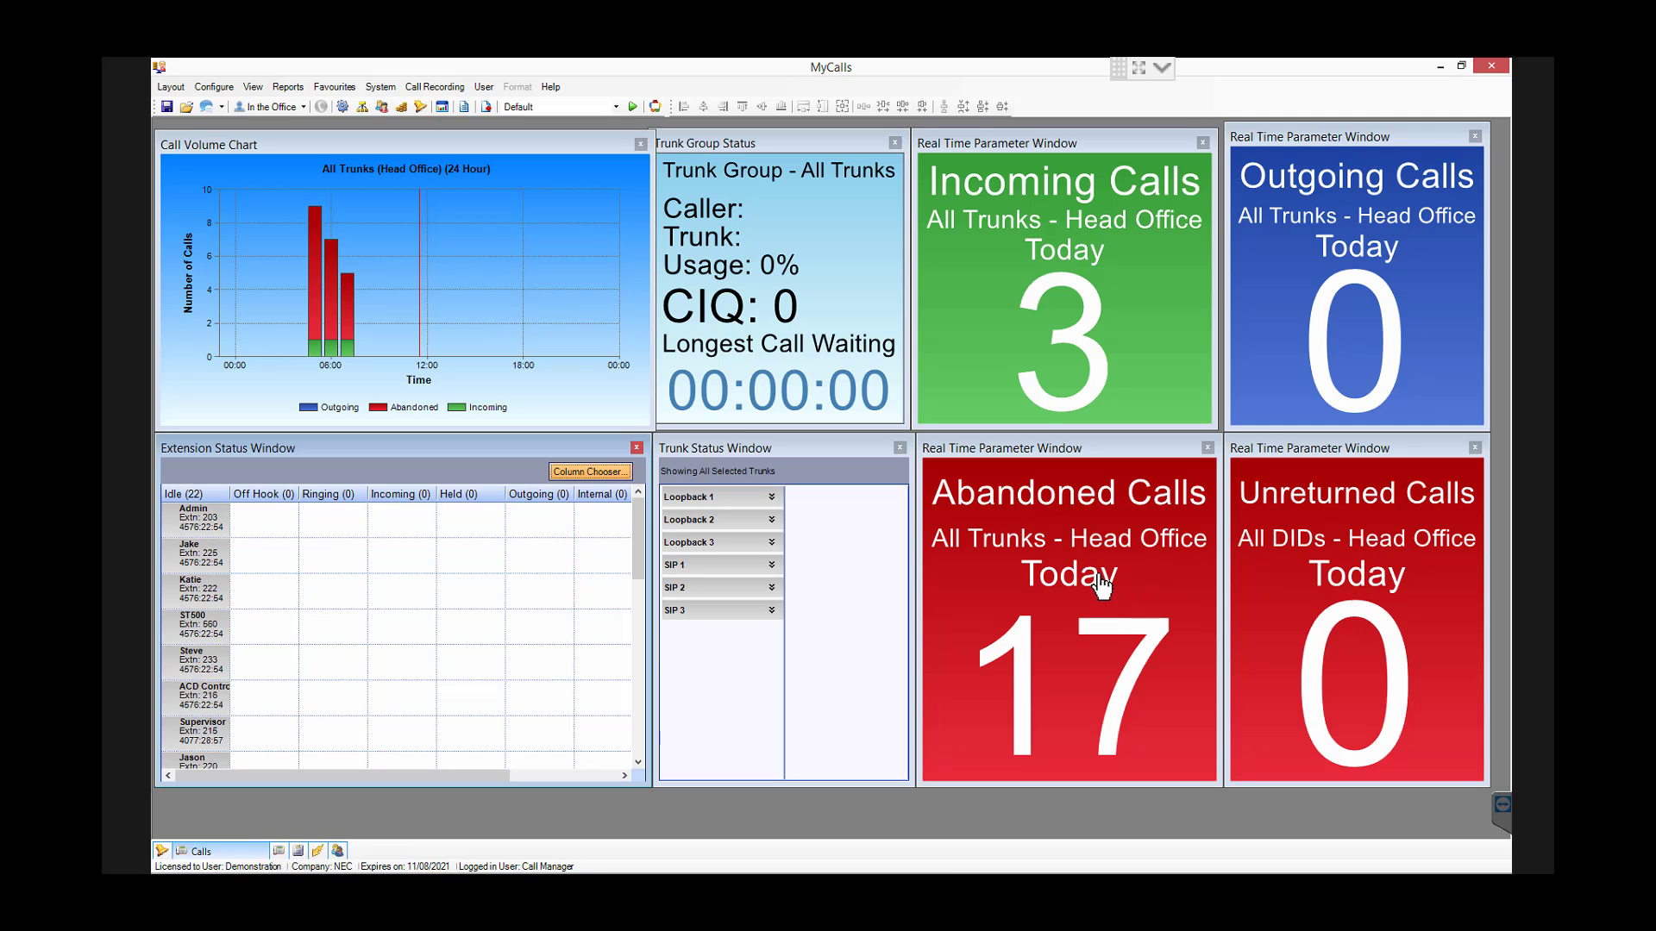
- Run the Group Summary report from the Abandoned Calls real time window
right_click(982, 540)
mouse_move(963, 639)
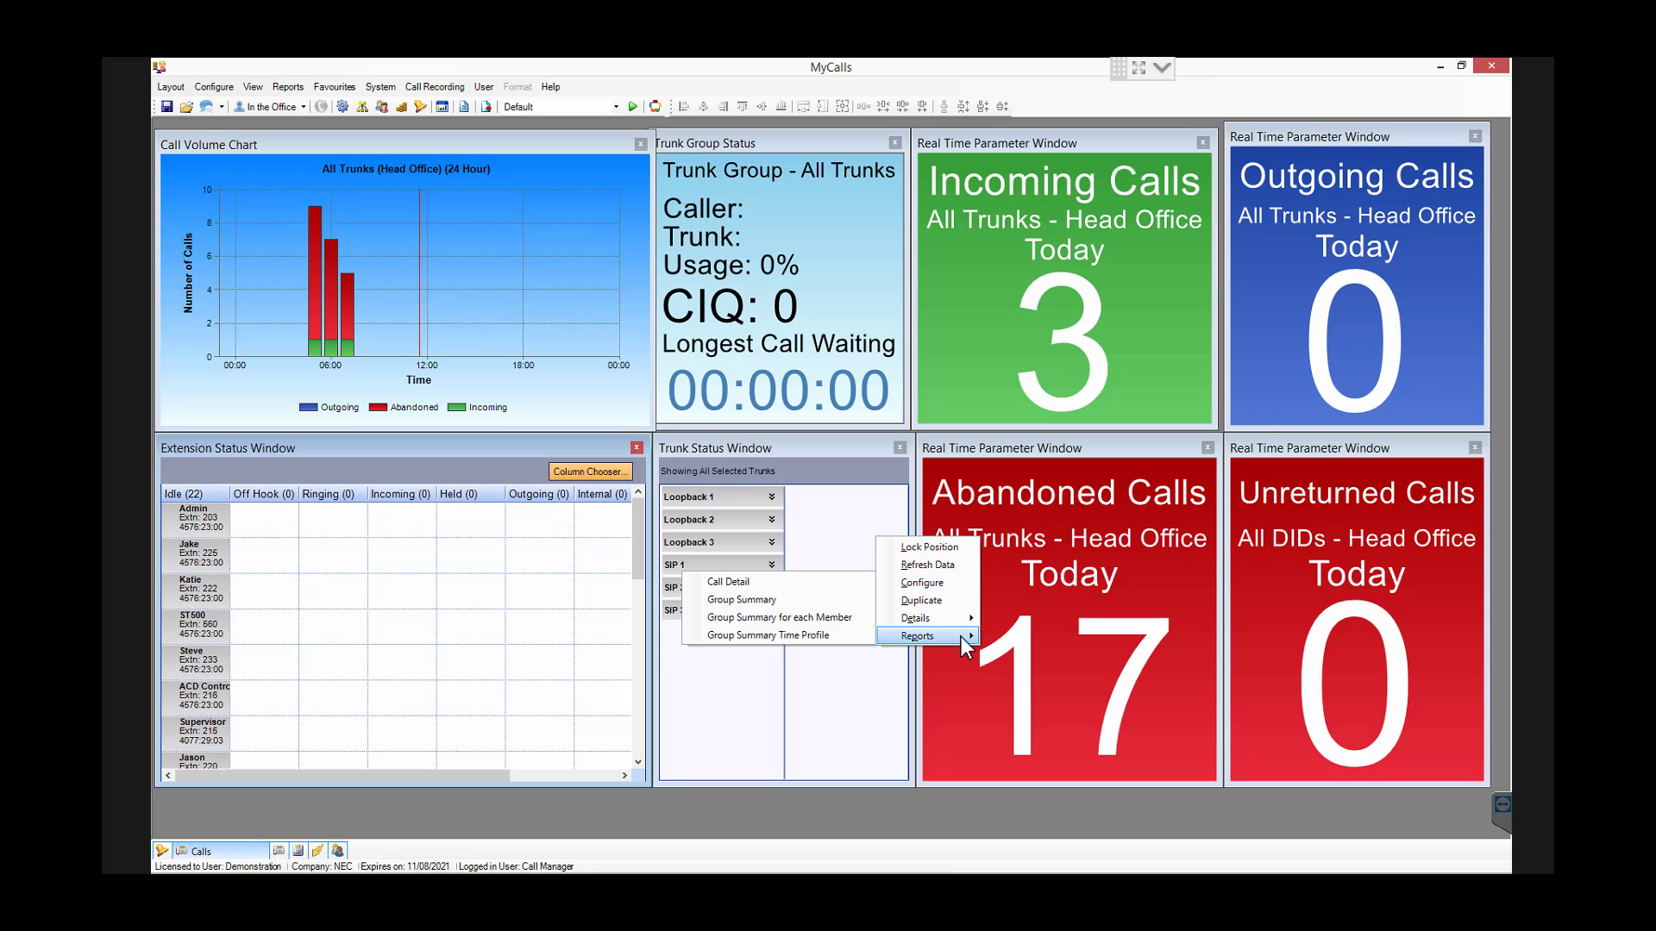
left_click(793, 604)
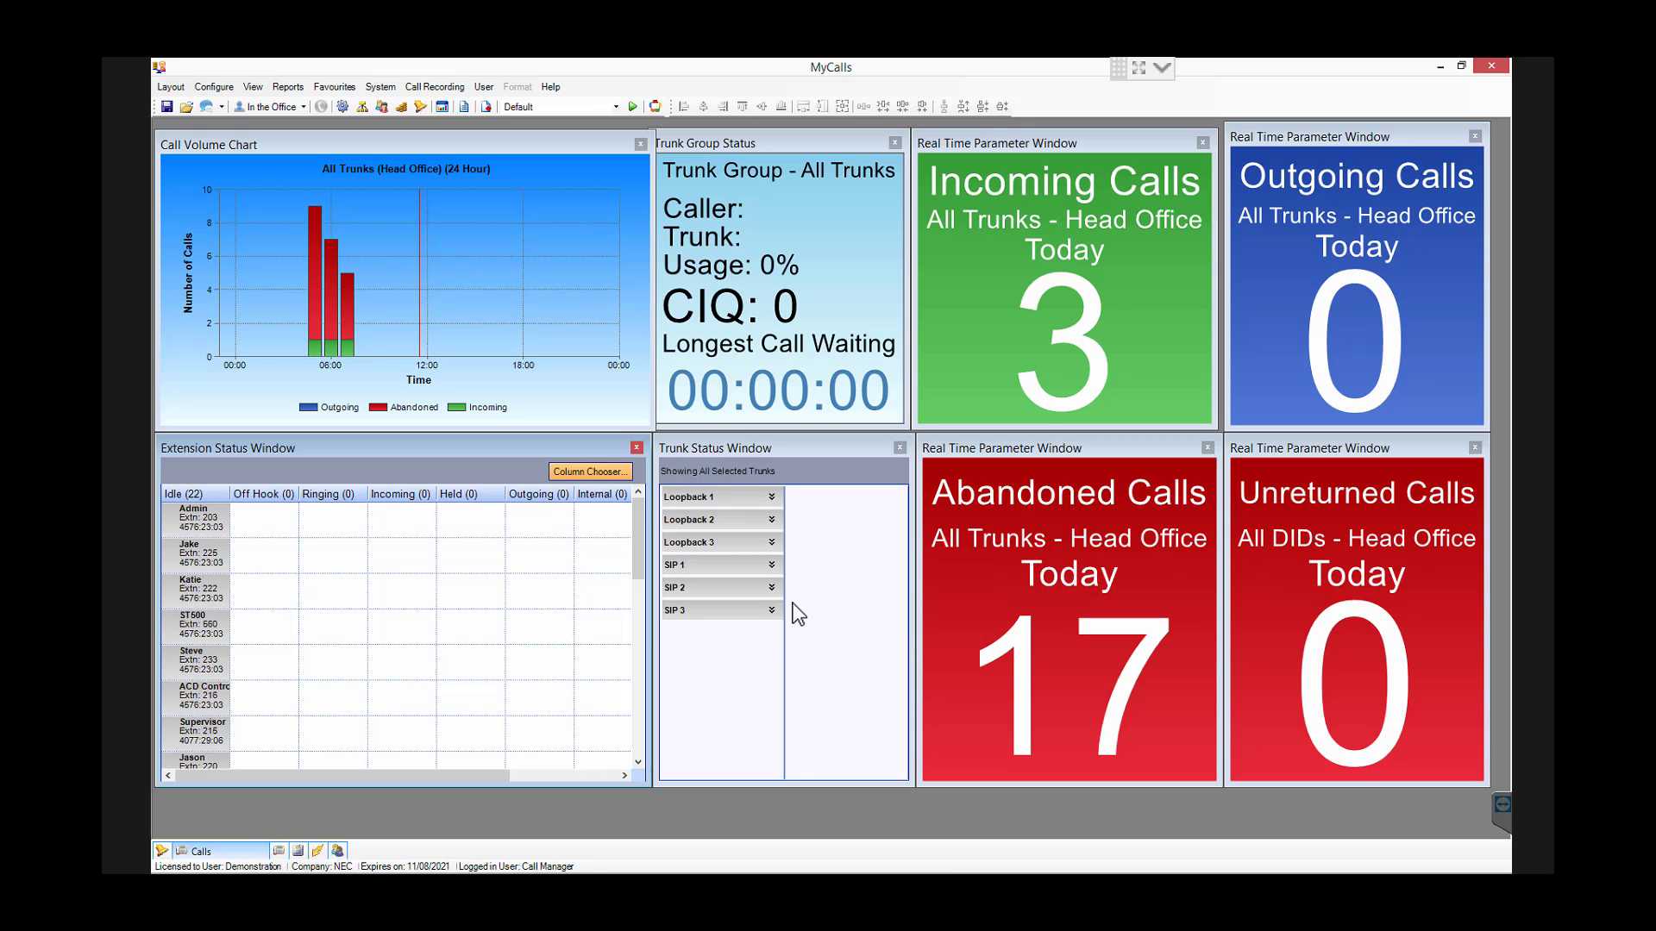
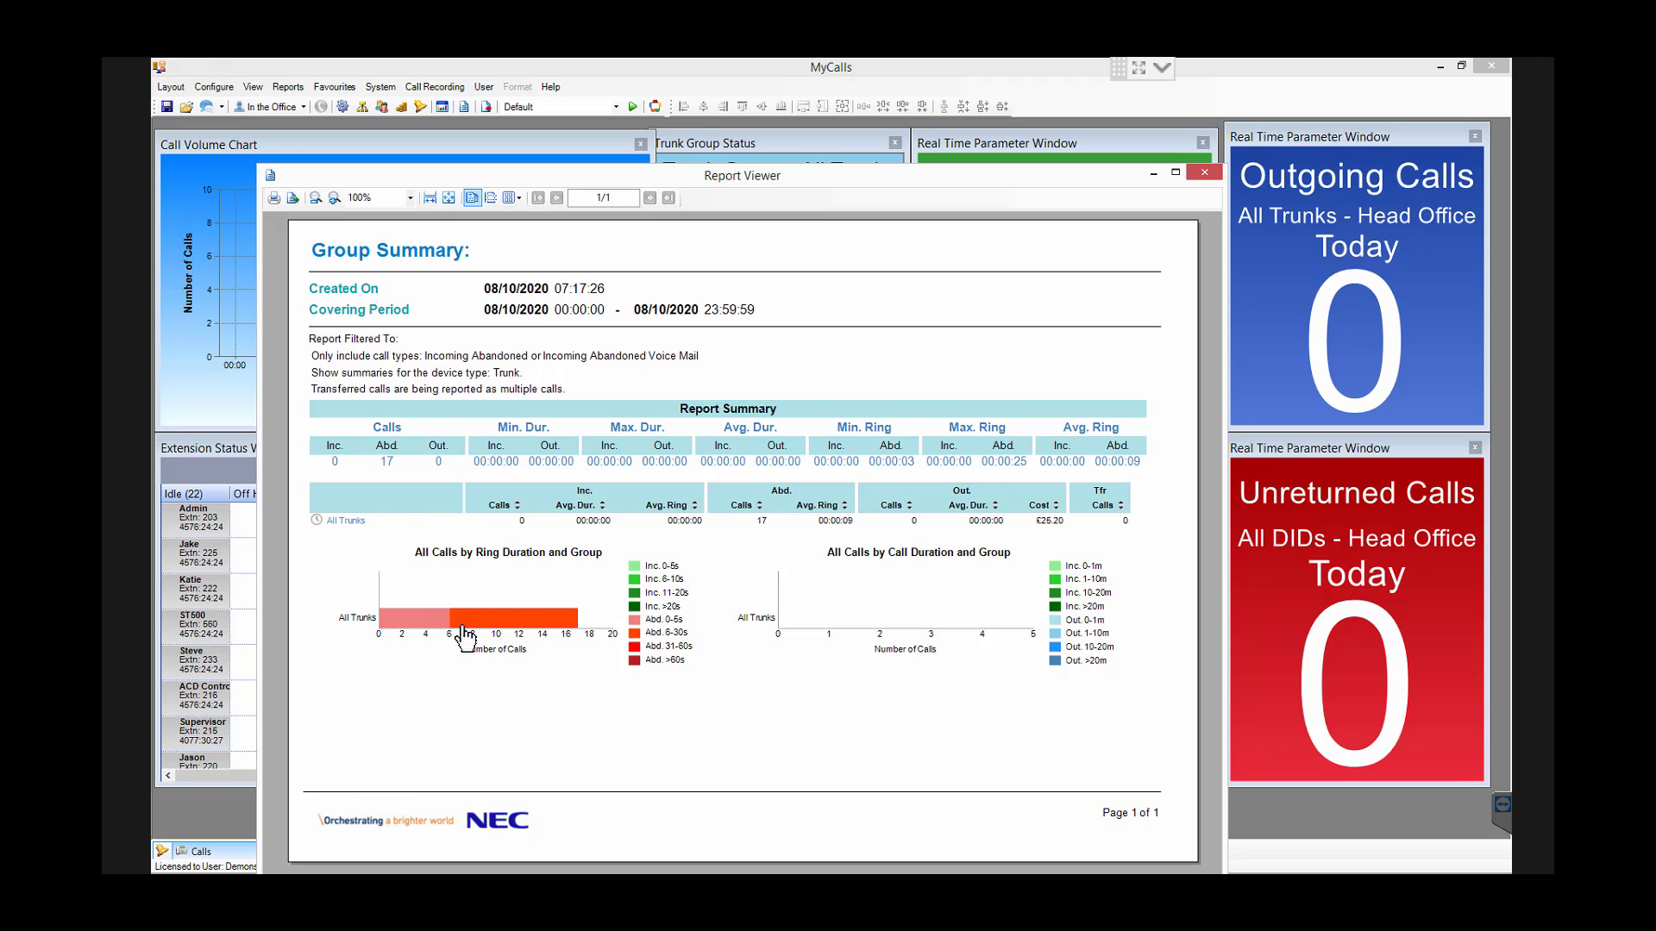
- Drill down into the abandoned calls total of the Group Summary report, review the call details and close both report viewers
left_click(387, 462)
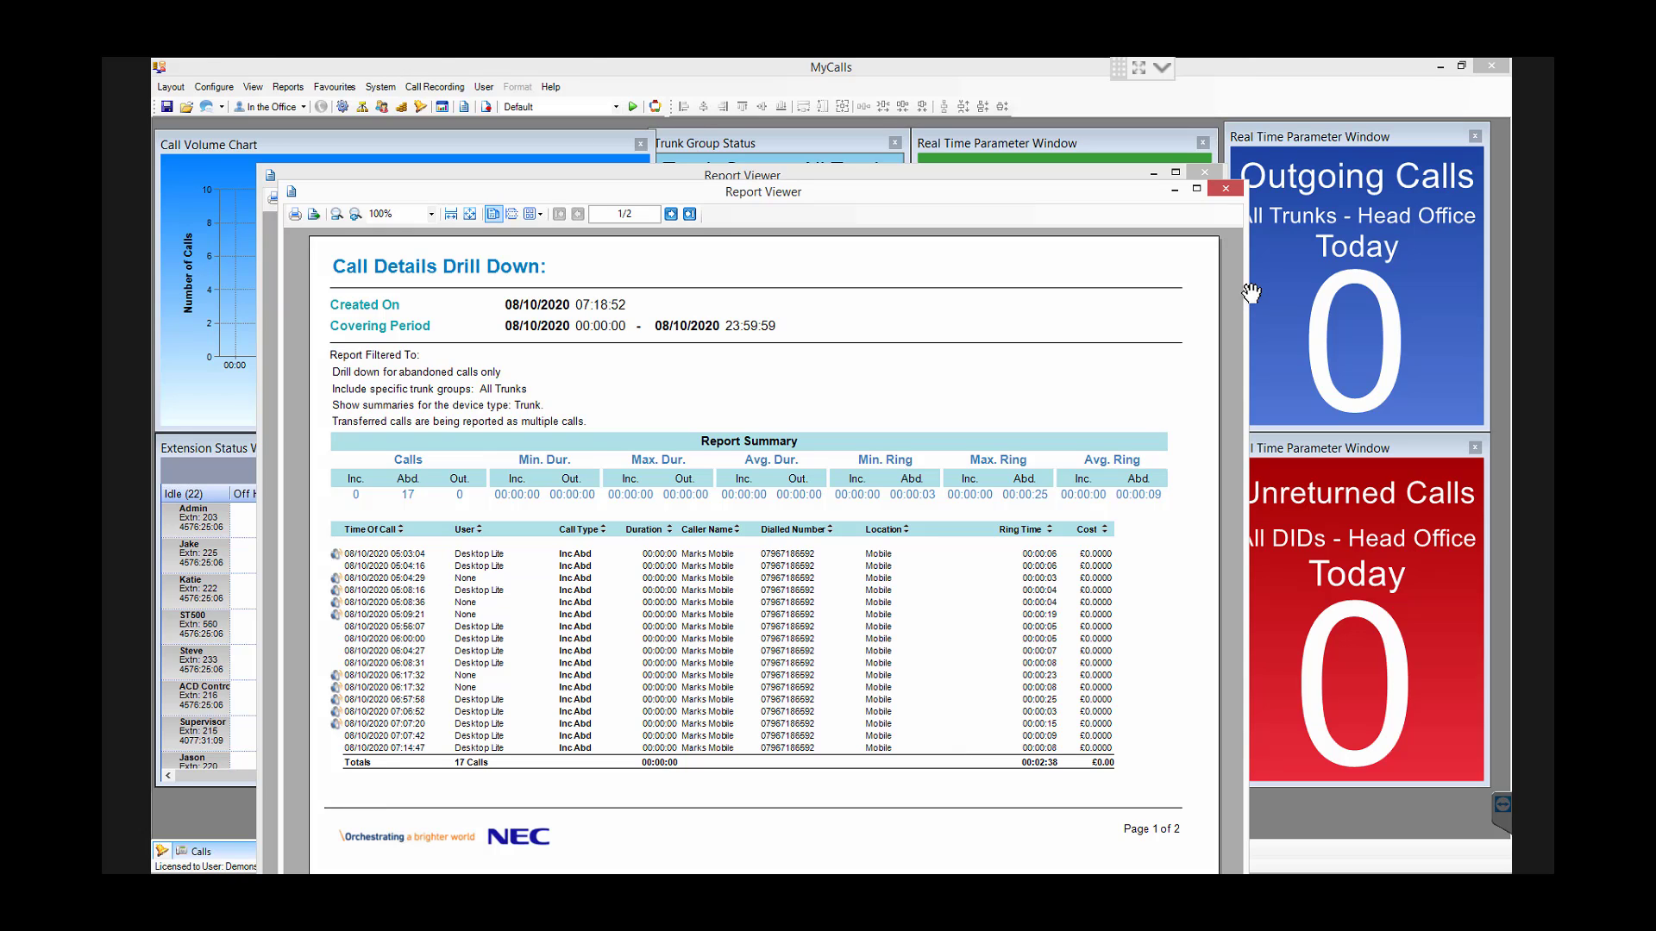
left_click(1225, 189)
left_click(1205, 175)
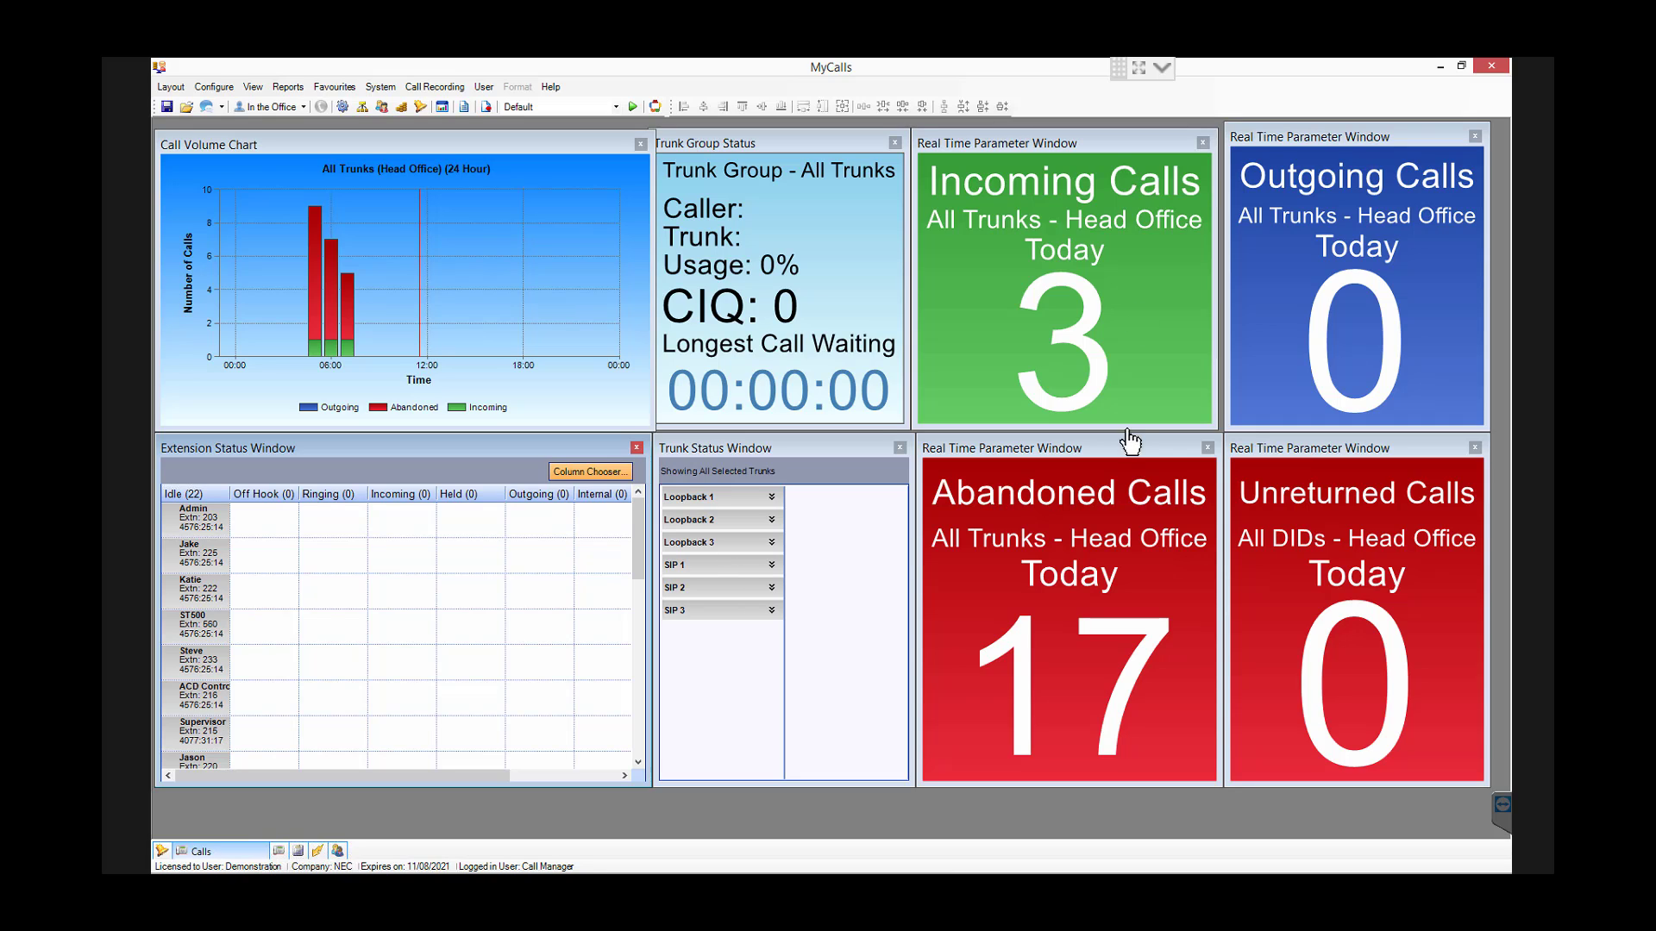
- Run the Call Detail report from the Incoming Calls real time window, review it and close the viewer
right_click(1045, 366)
mouse_move(1086, 466)
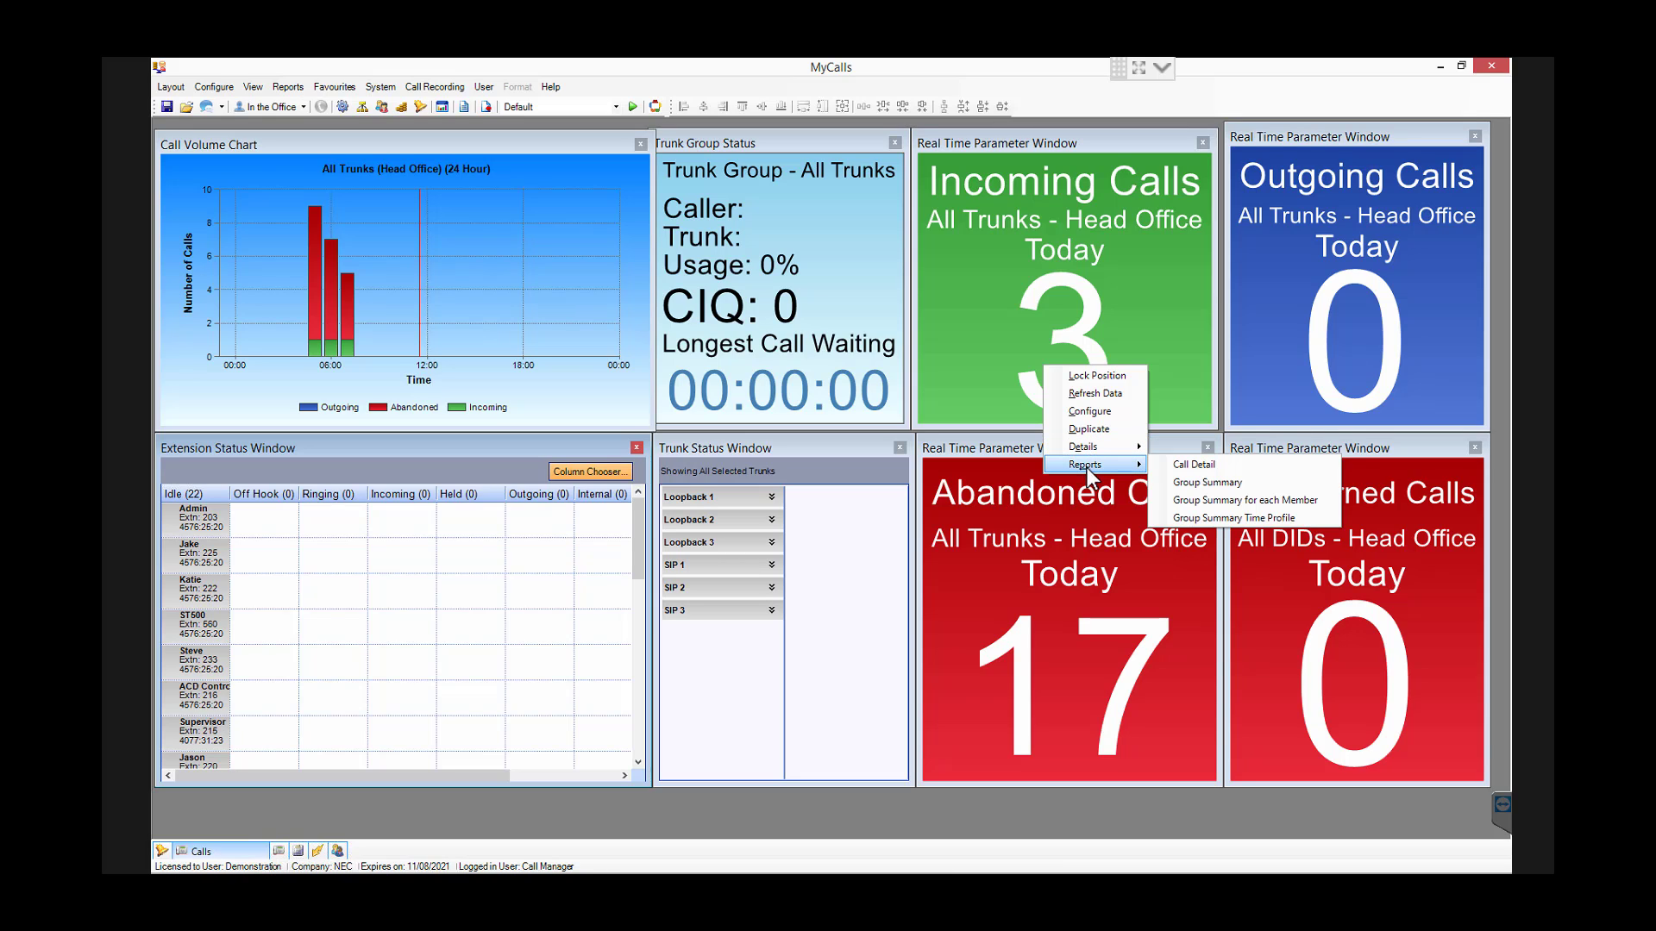
left_click(1179, 464)
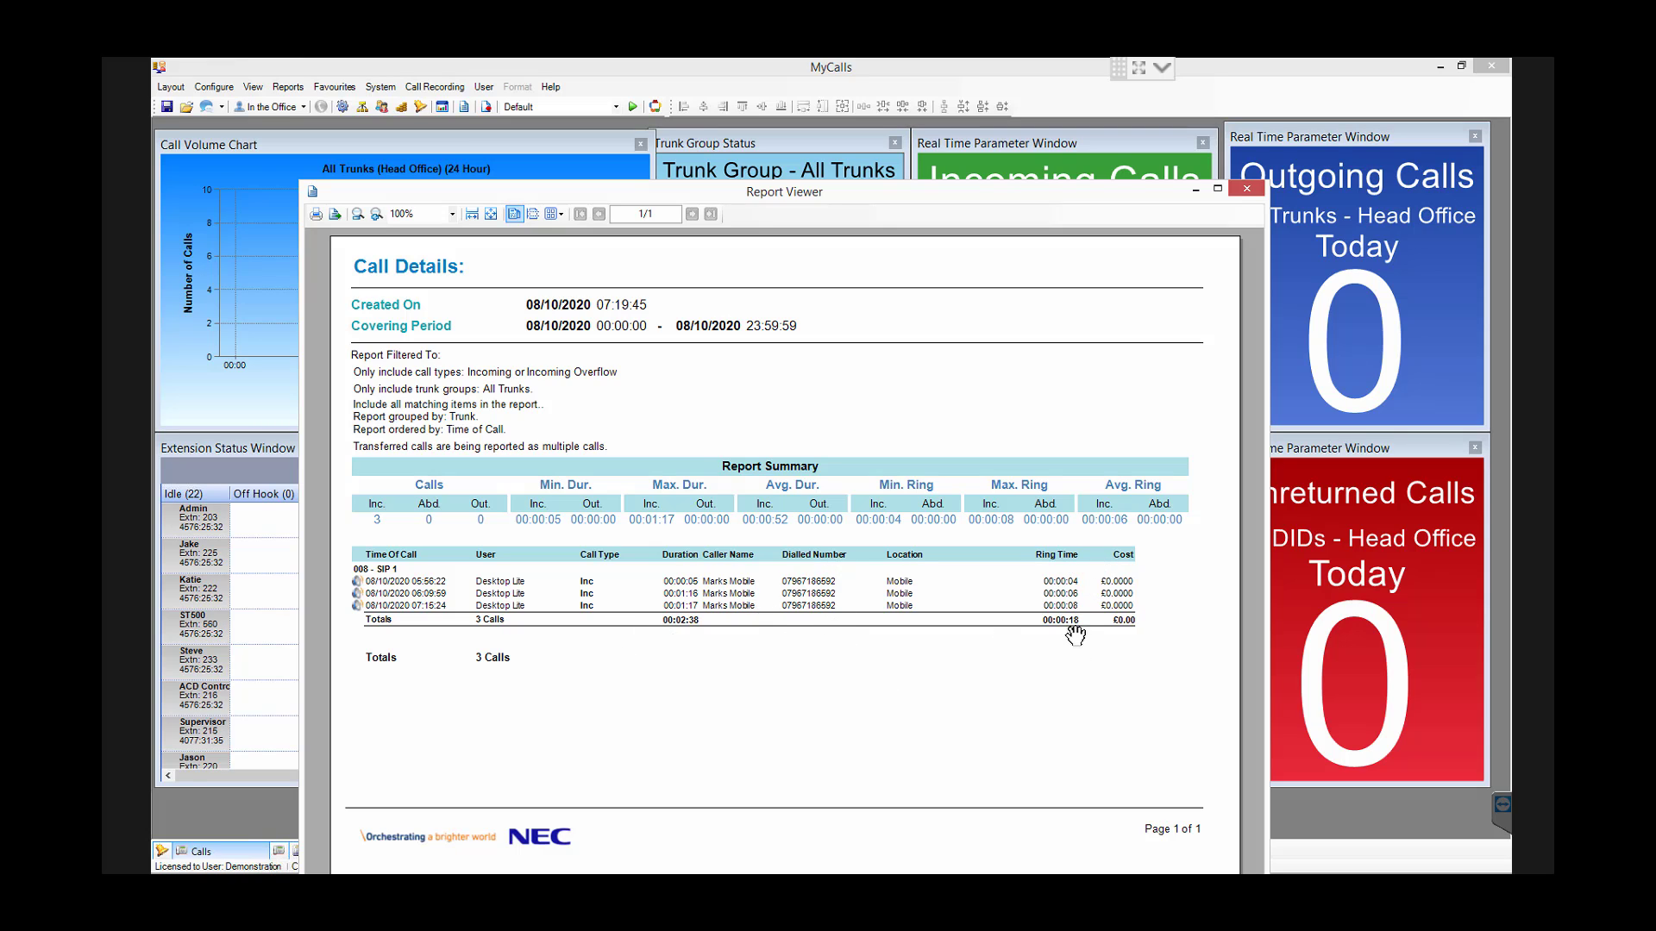
left_click(1247, 189)
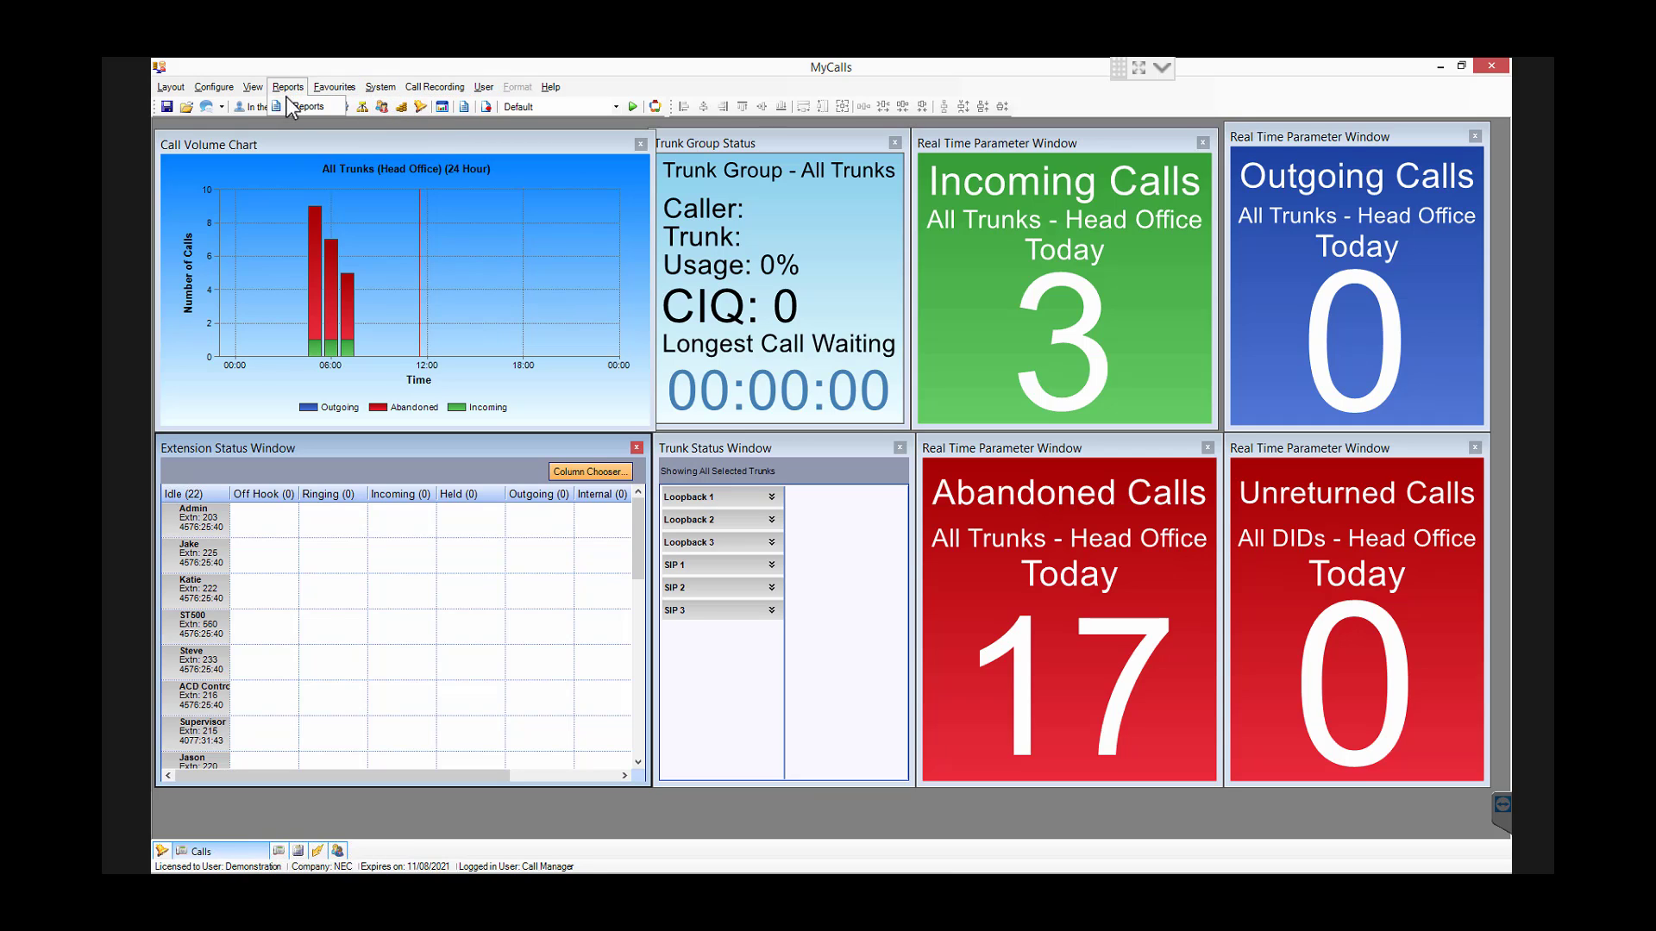
- Open the report configuration and expand the Report Templates, Report Items and Report Schedules branches
left_click(288, 107)
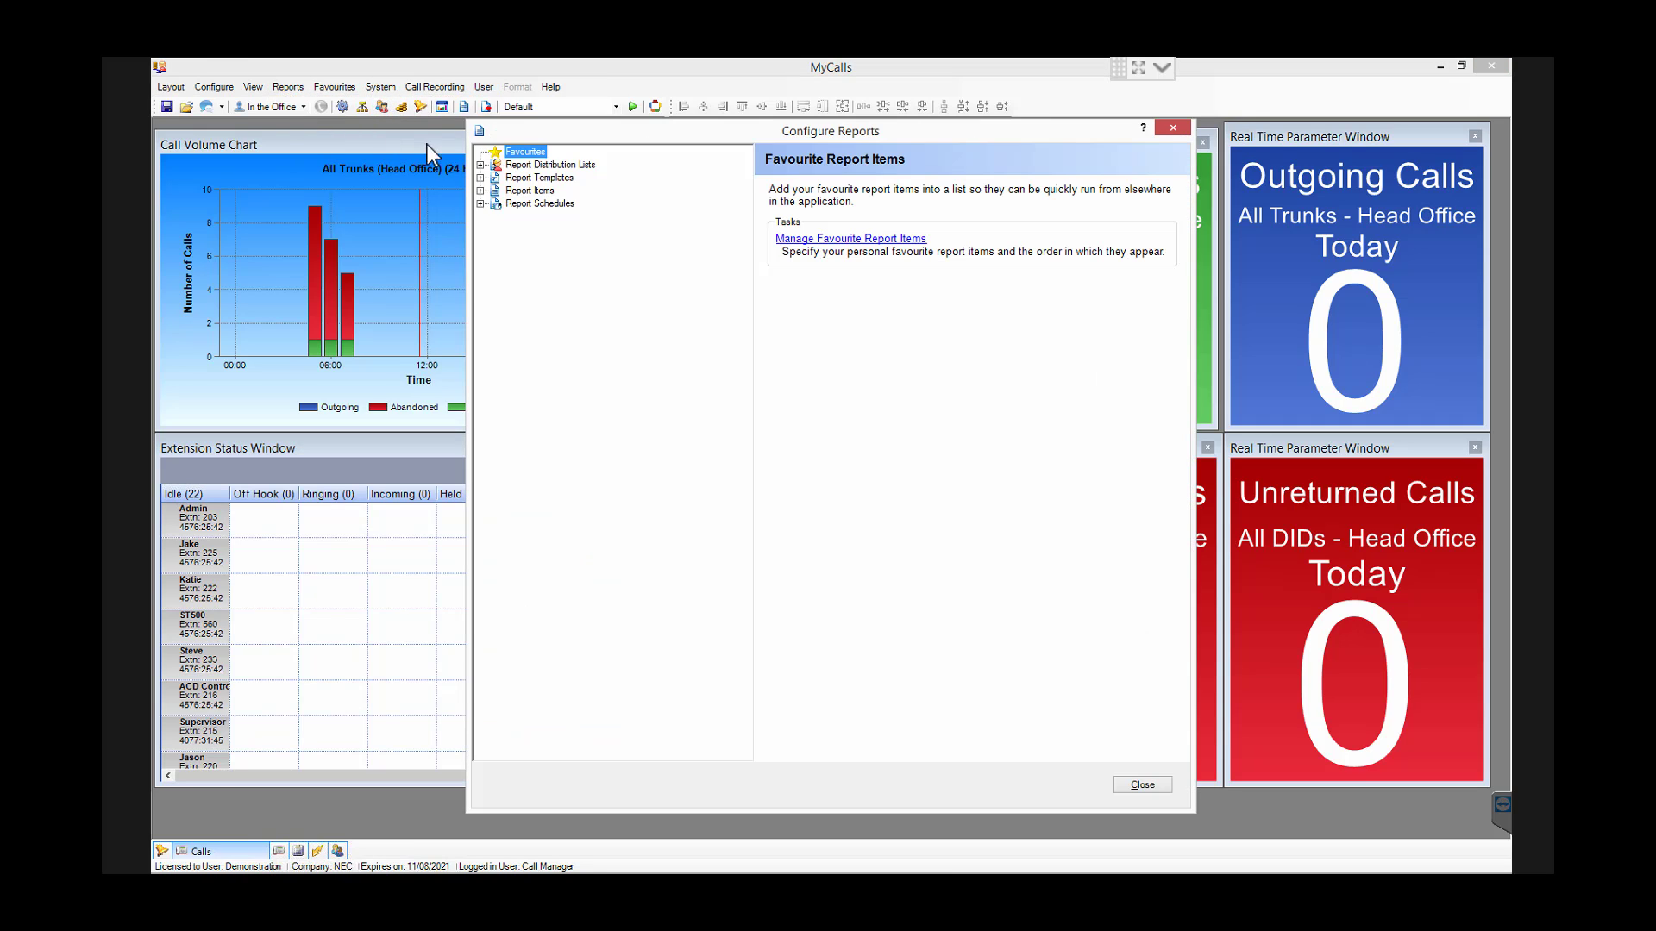
left_click(481, 178)
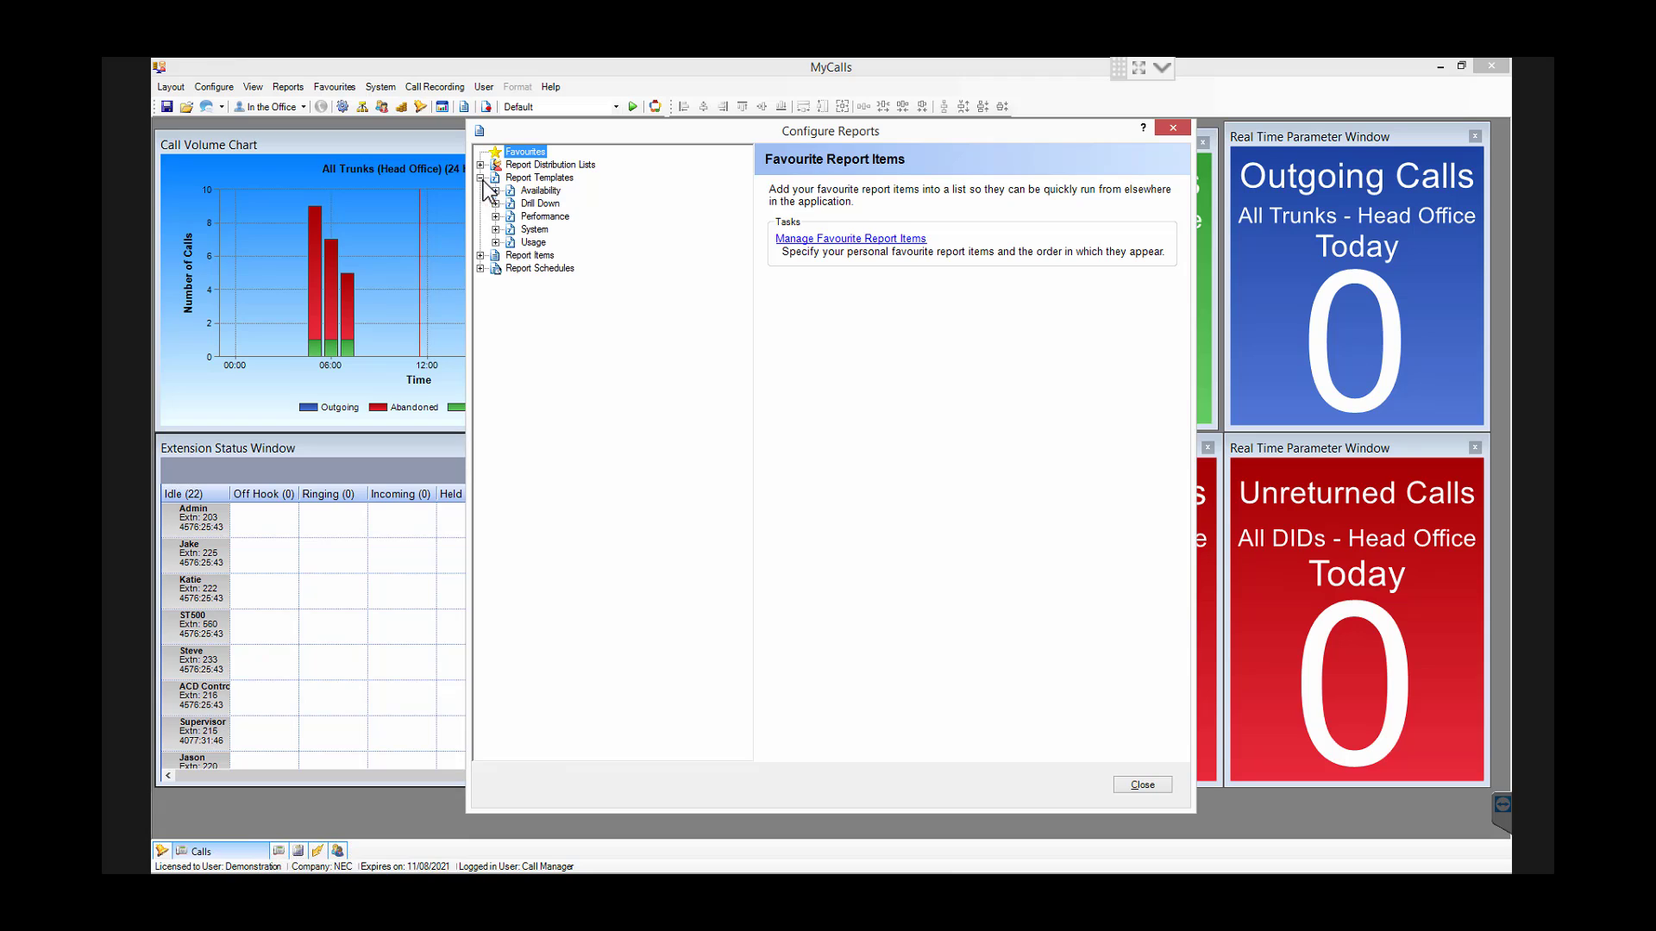
left_click(480, 255)
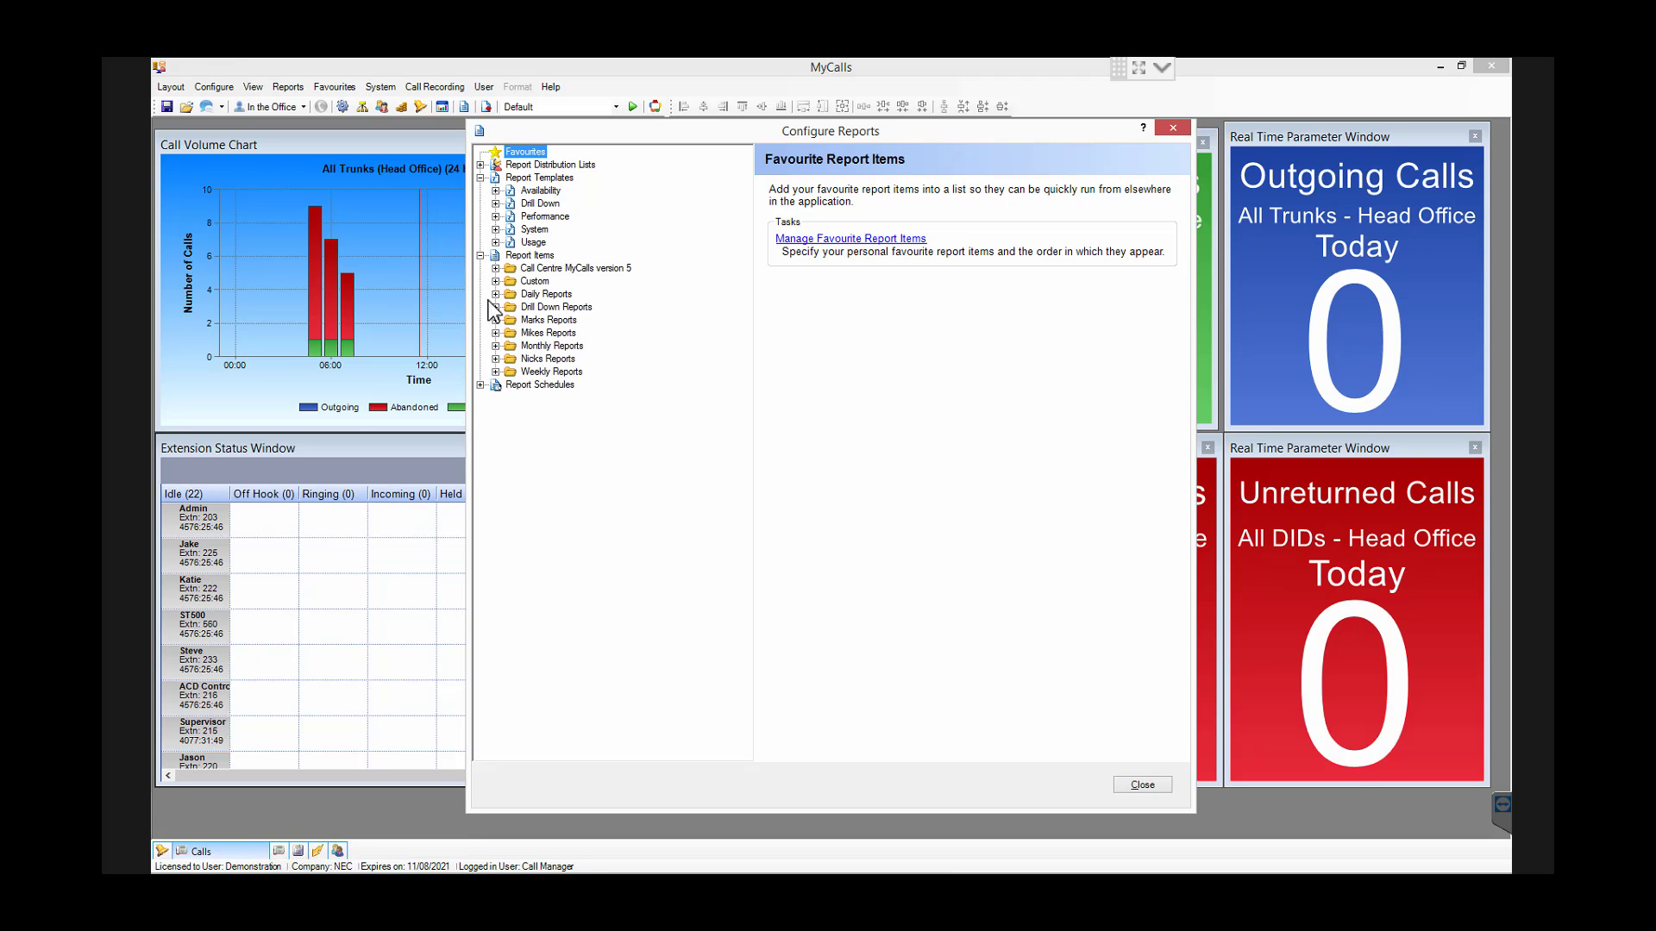
left_click(480, 385)
- Expand the Weekly Reports, personal reports and Daily Reports folders under Report Items to examine the available reports
left_click(496, 371)
left_click(497, 359)
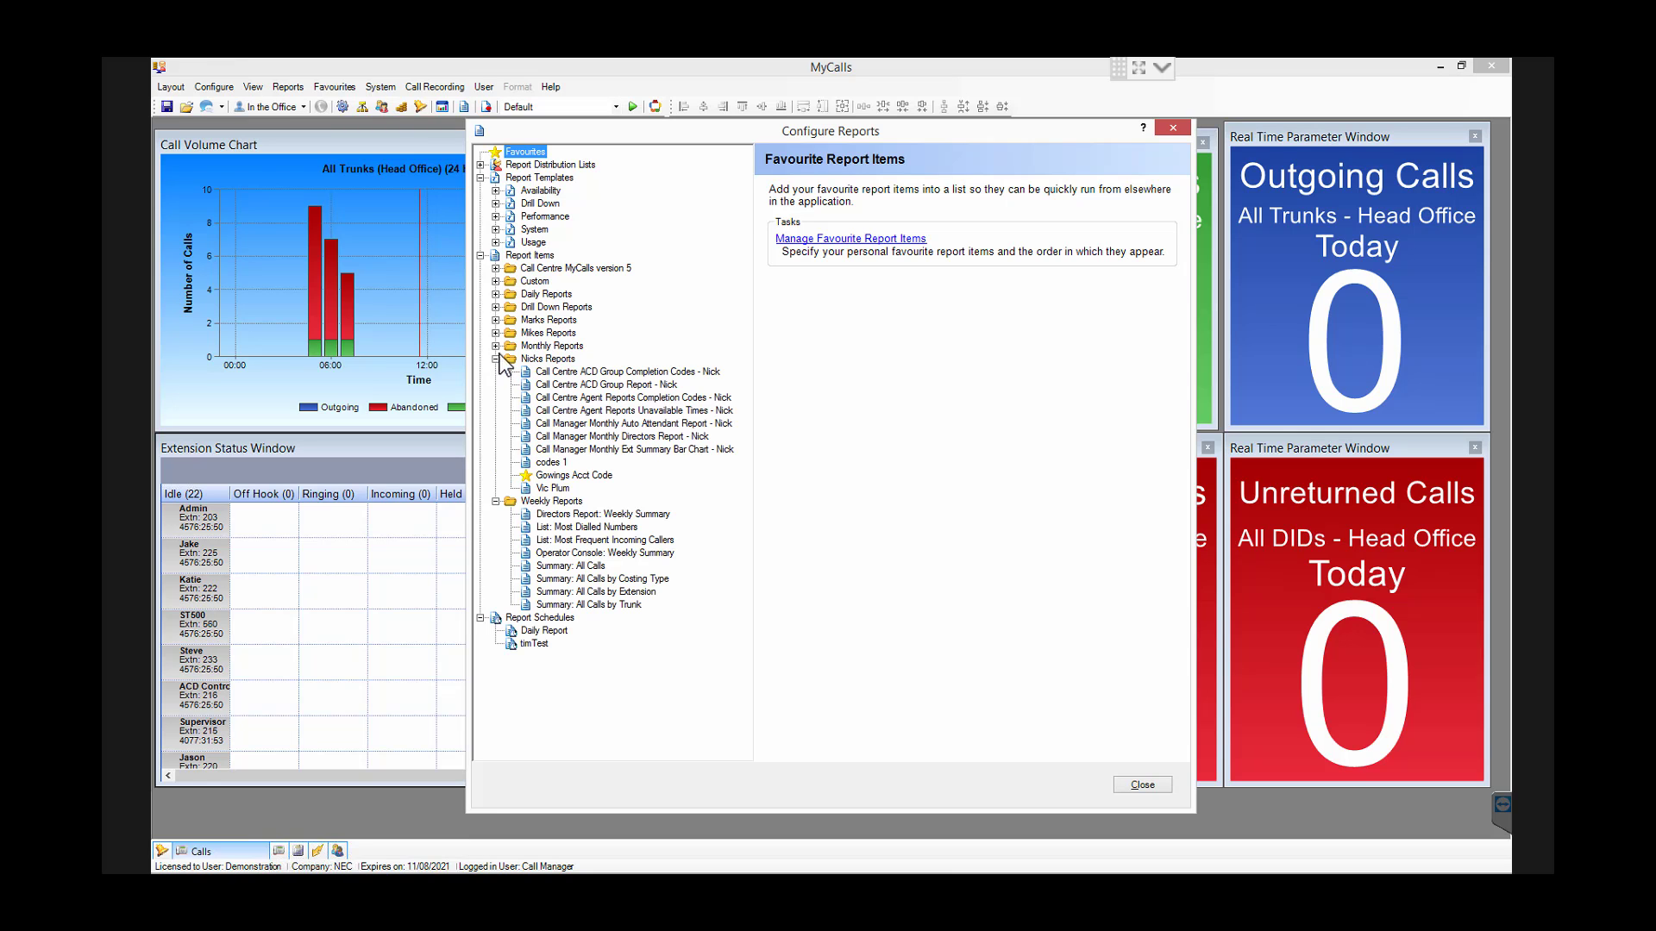
left_click(496, 333)
left_click(496, 320)
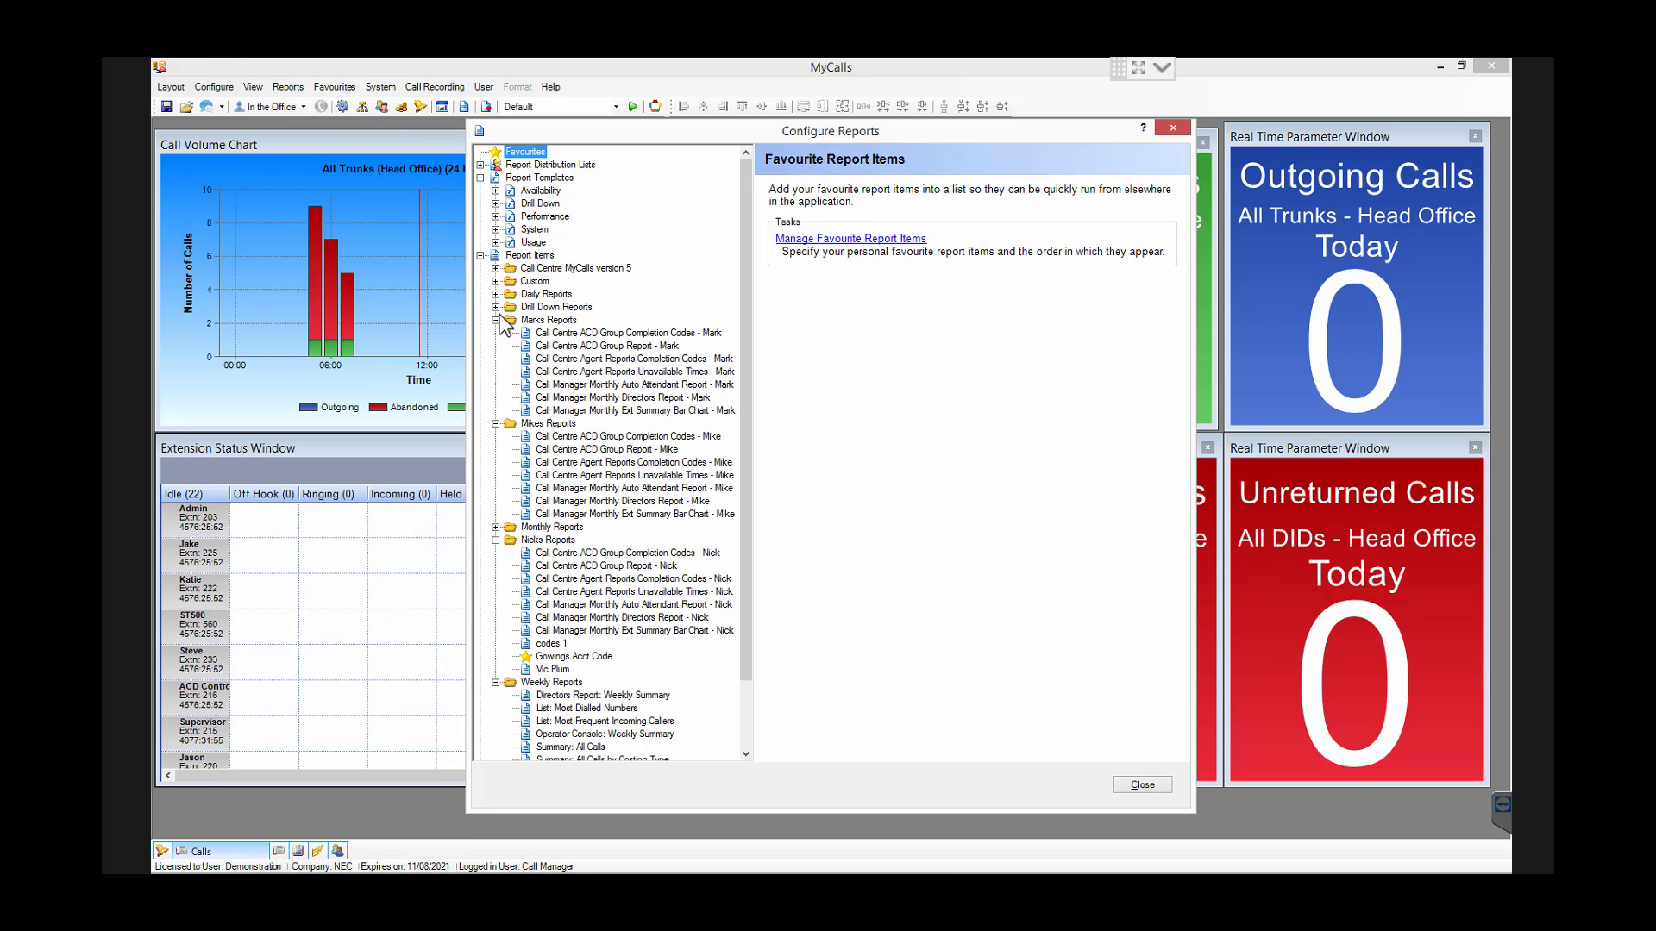
left_click(496, 294)
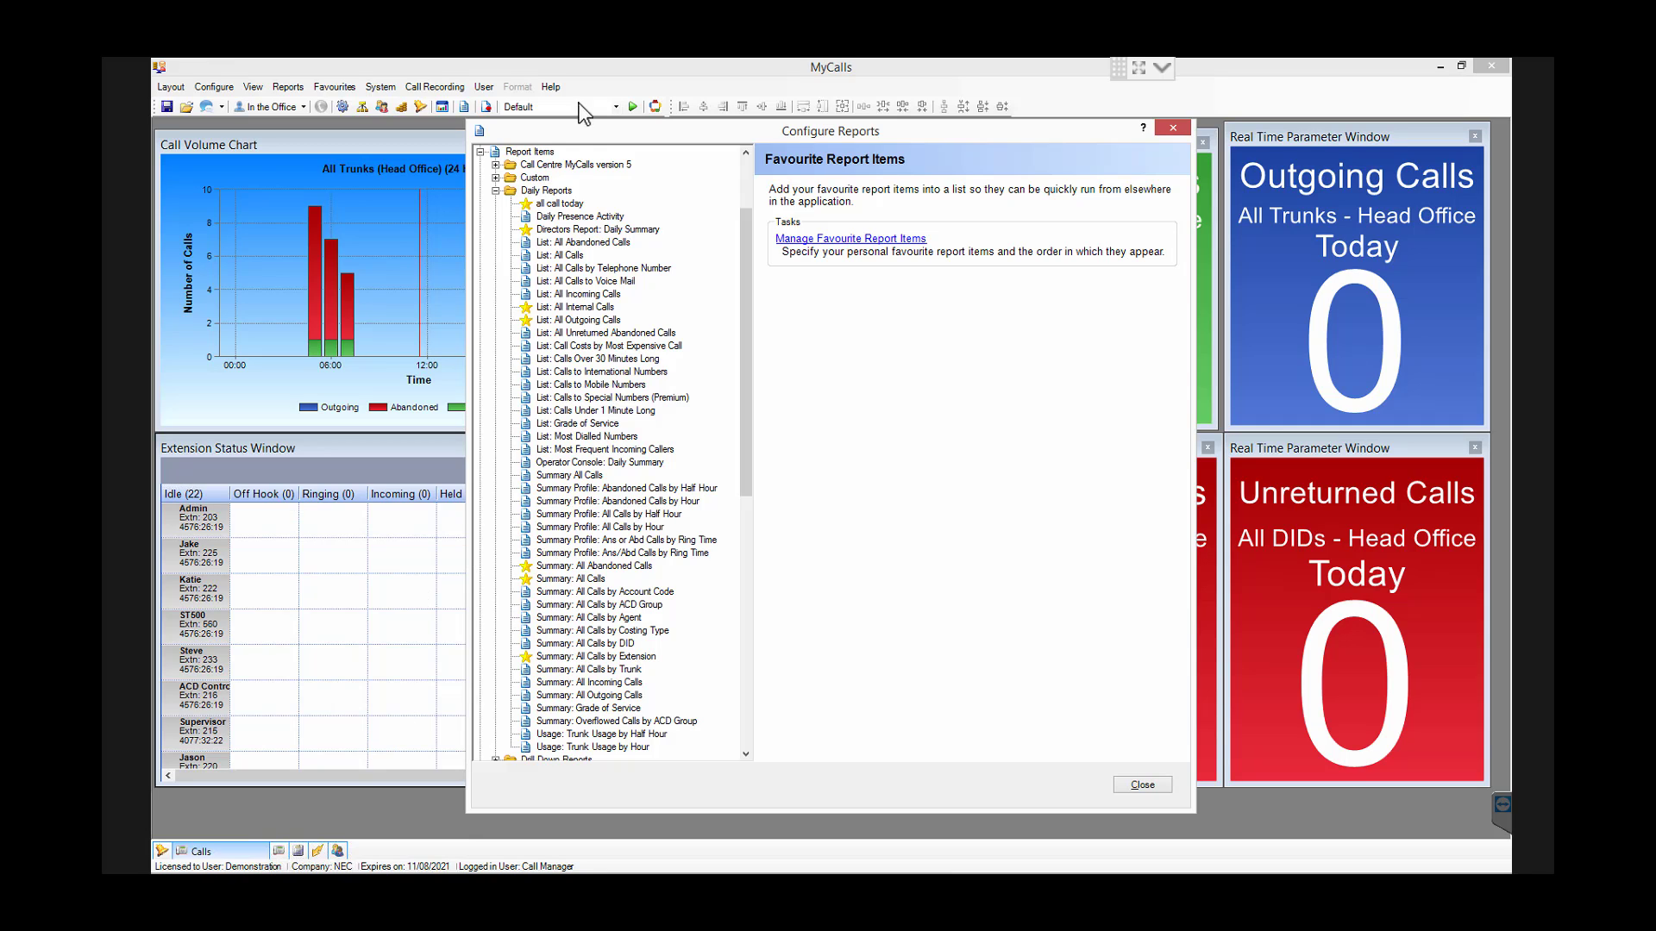
- Close the report configuration, run the favourite report "all call today", review its call details and close the report viewer
left_click(1173, 130)
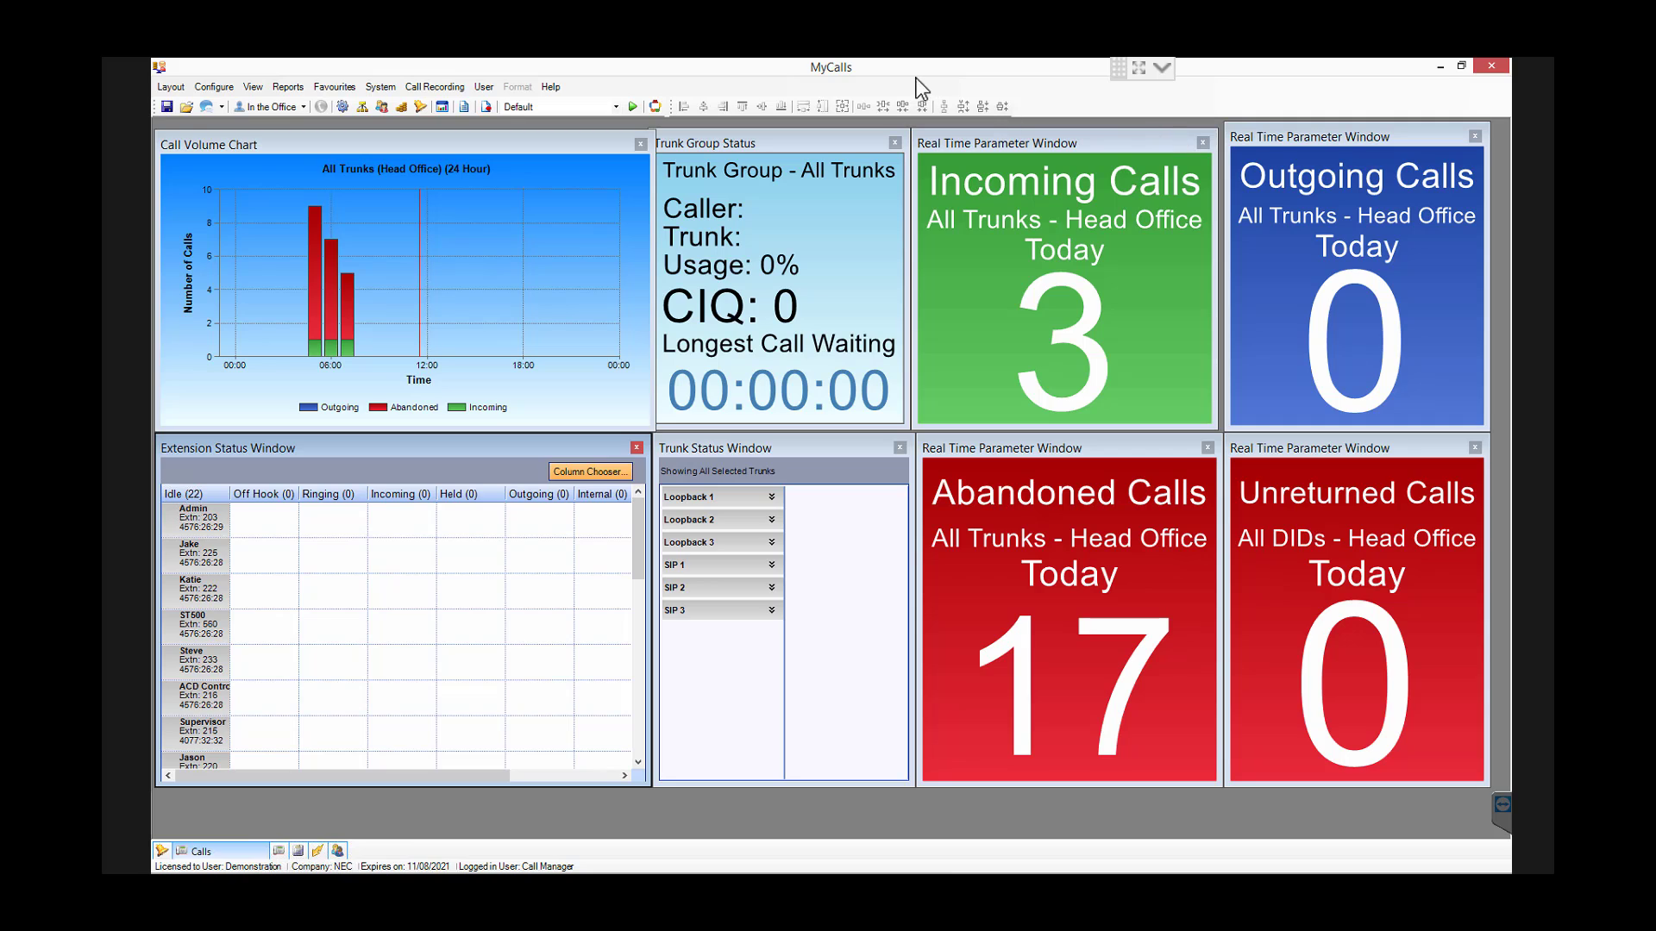
left_click(339, 89)
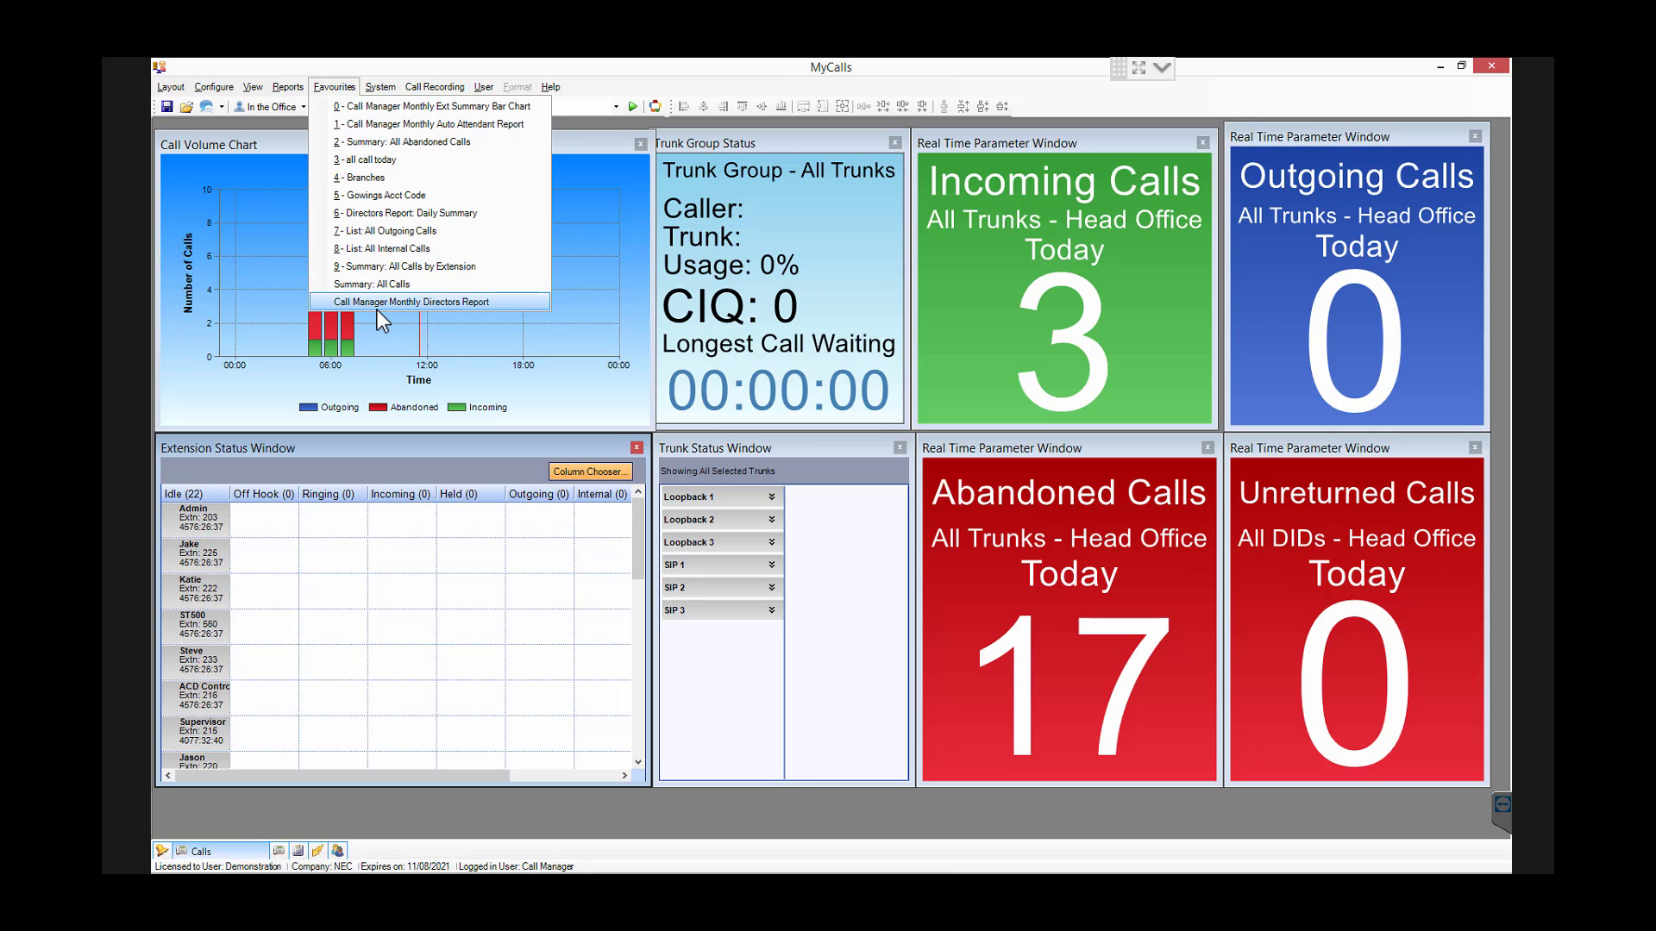
left_click(371, 162)
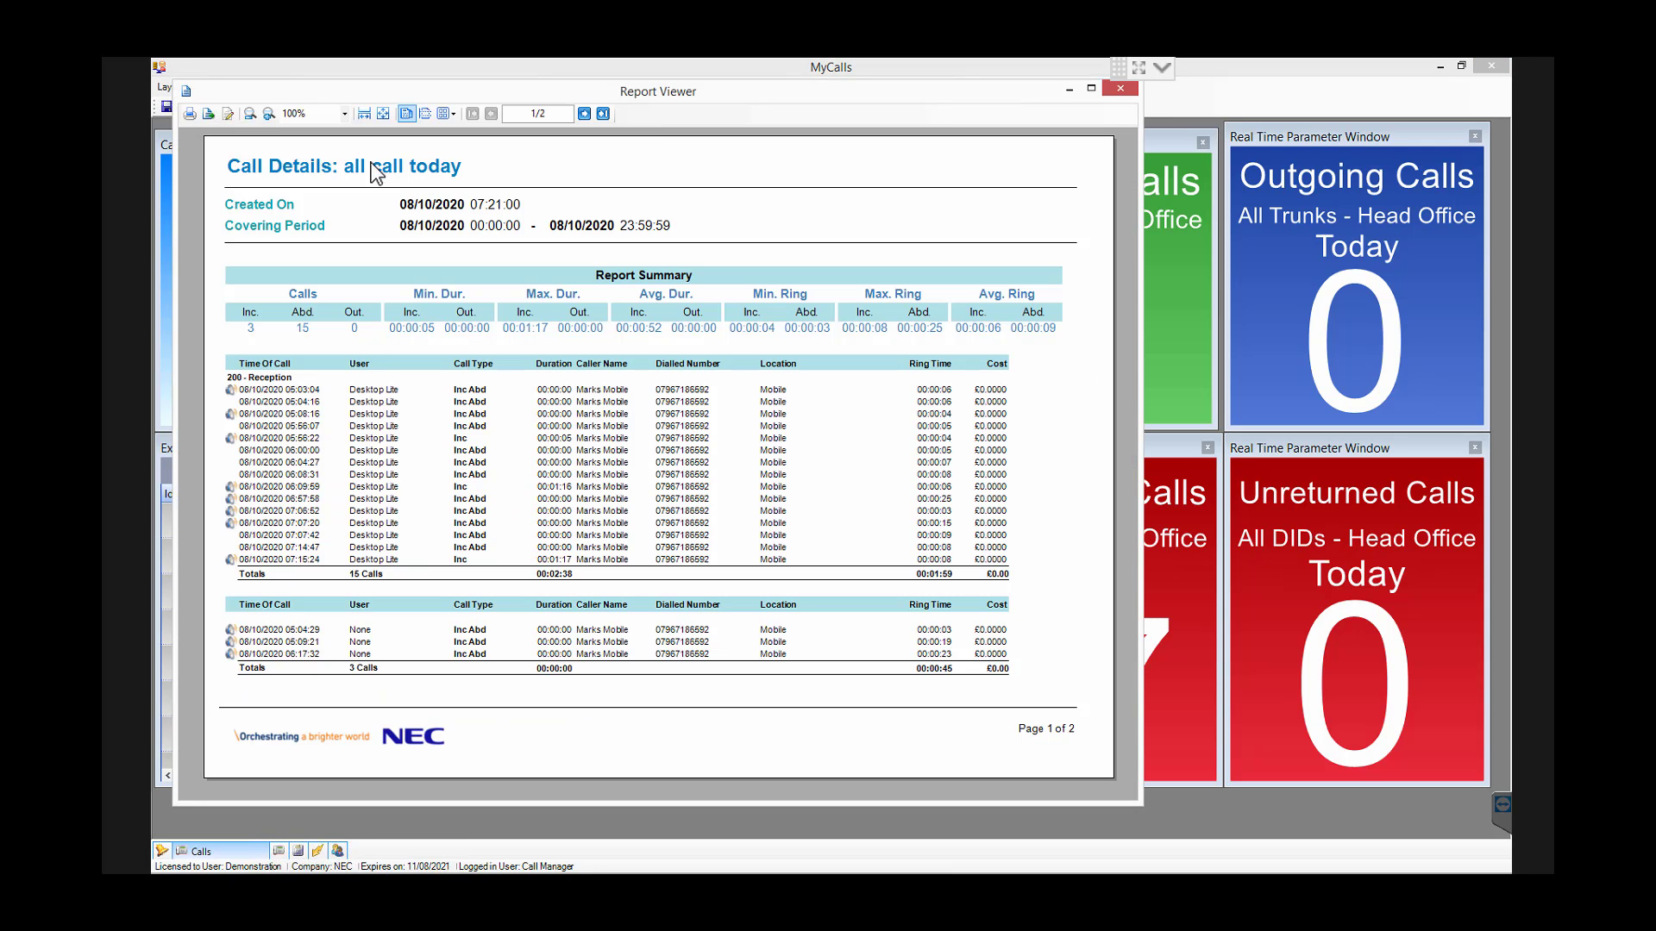
left_click(1120, 90)
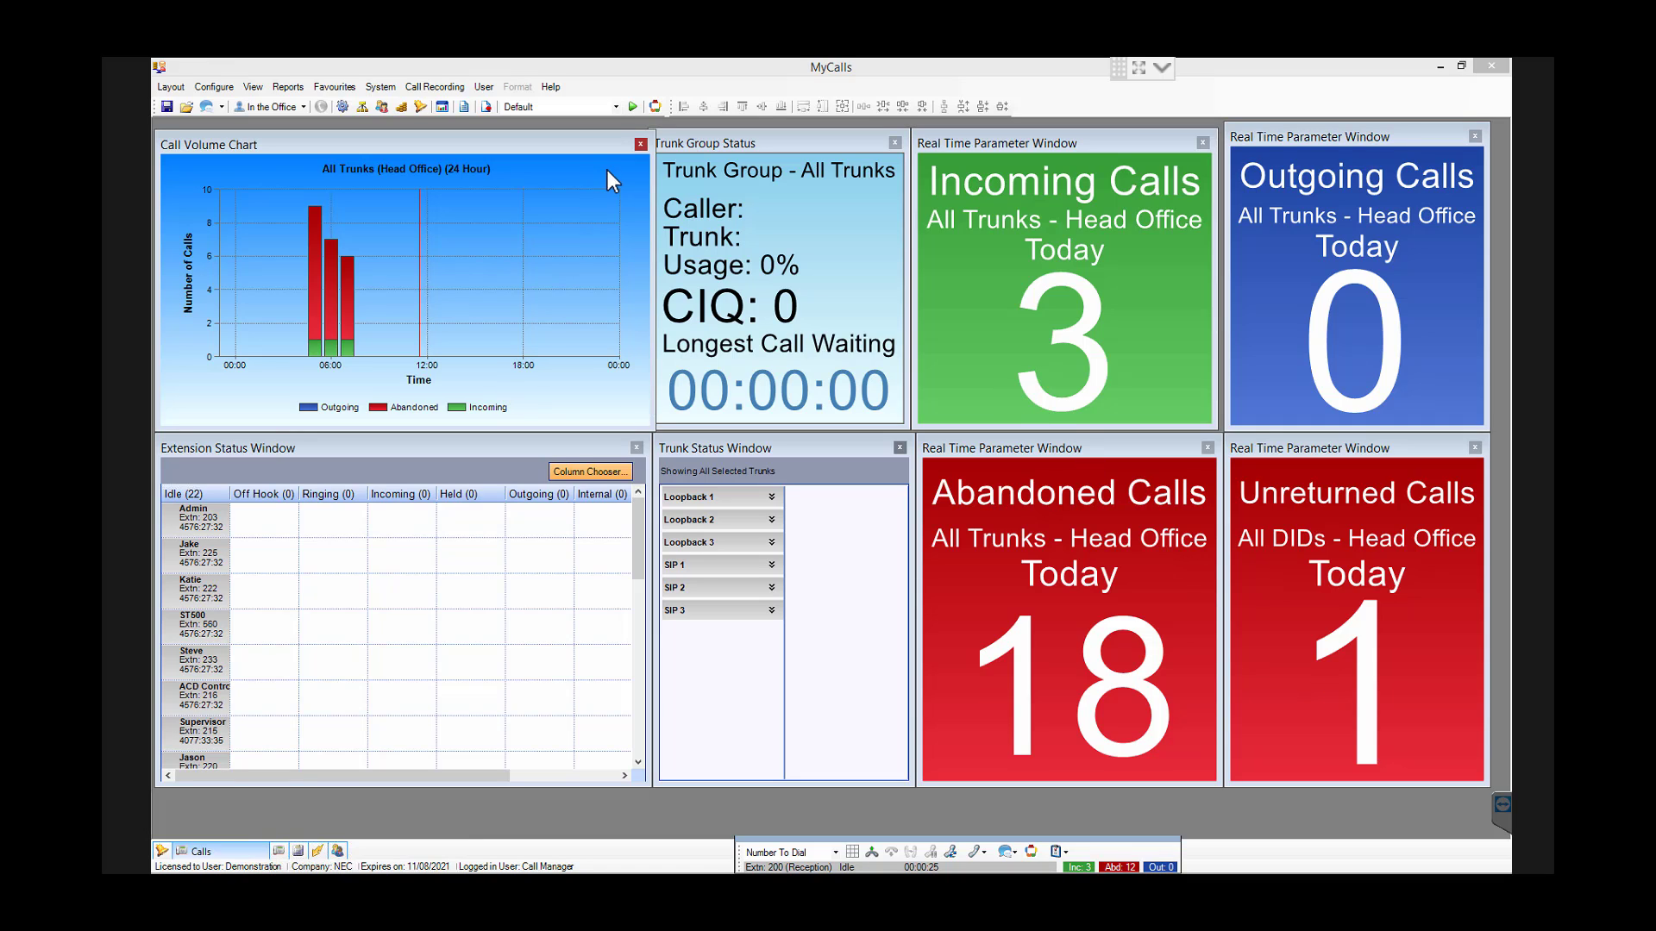
- Show the Auto Attendant Stats layout page to review its DID statistics and return to the Default layout
left_click(616, 105)
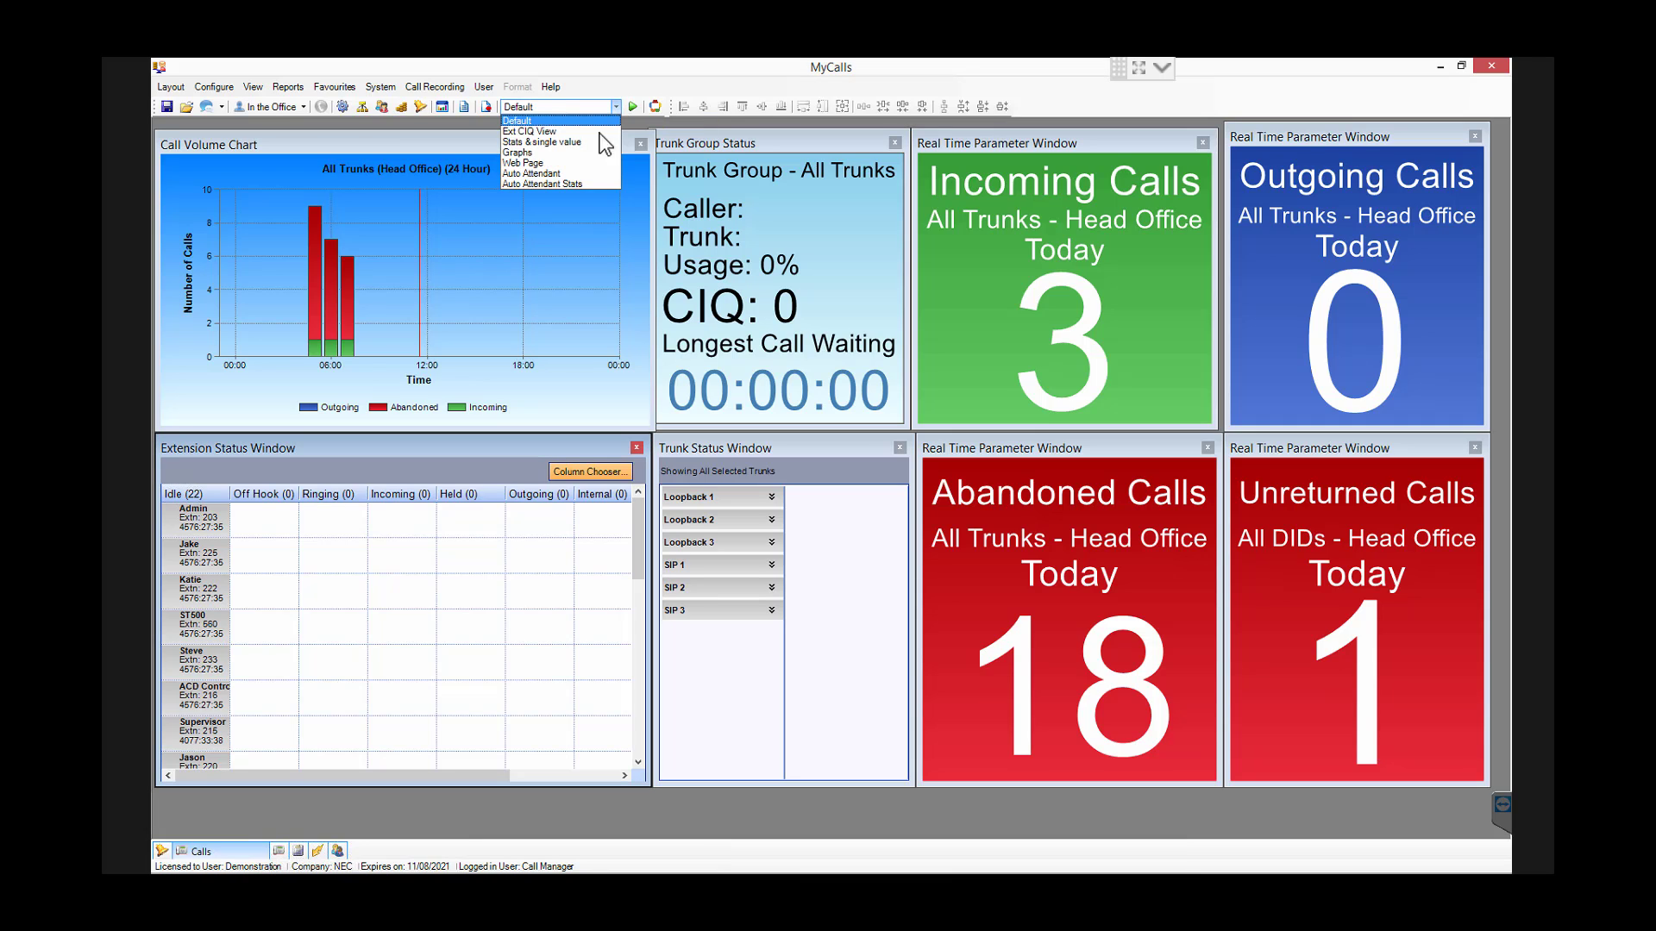
left_click(566, 187)
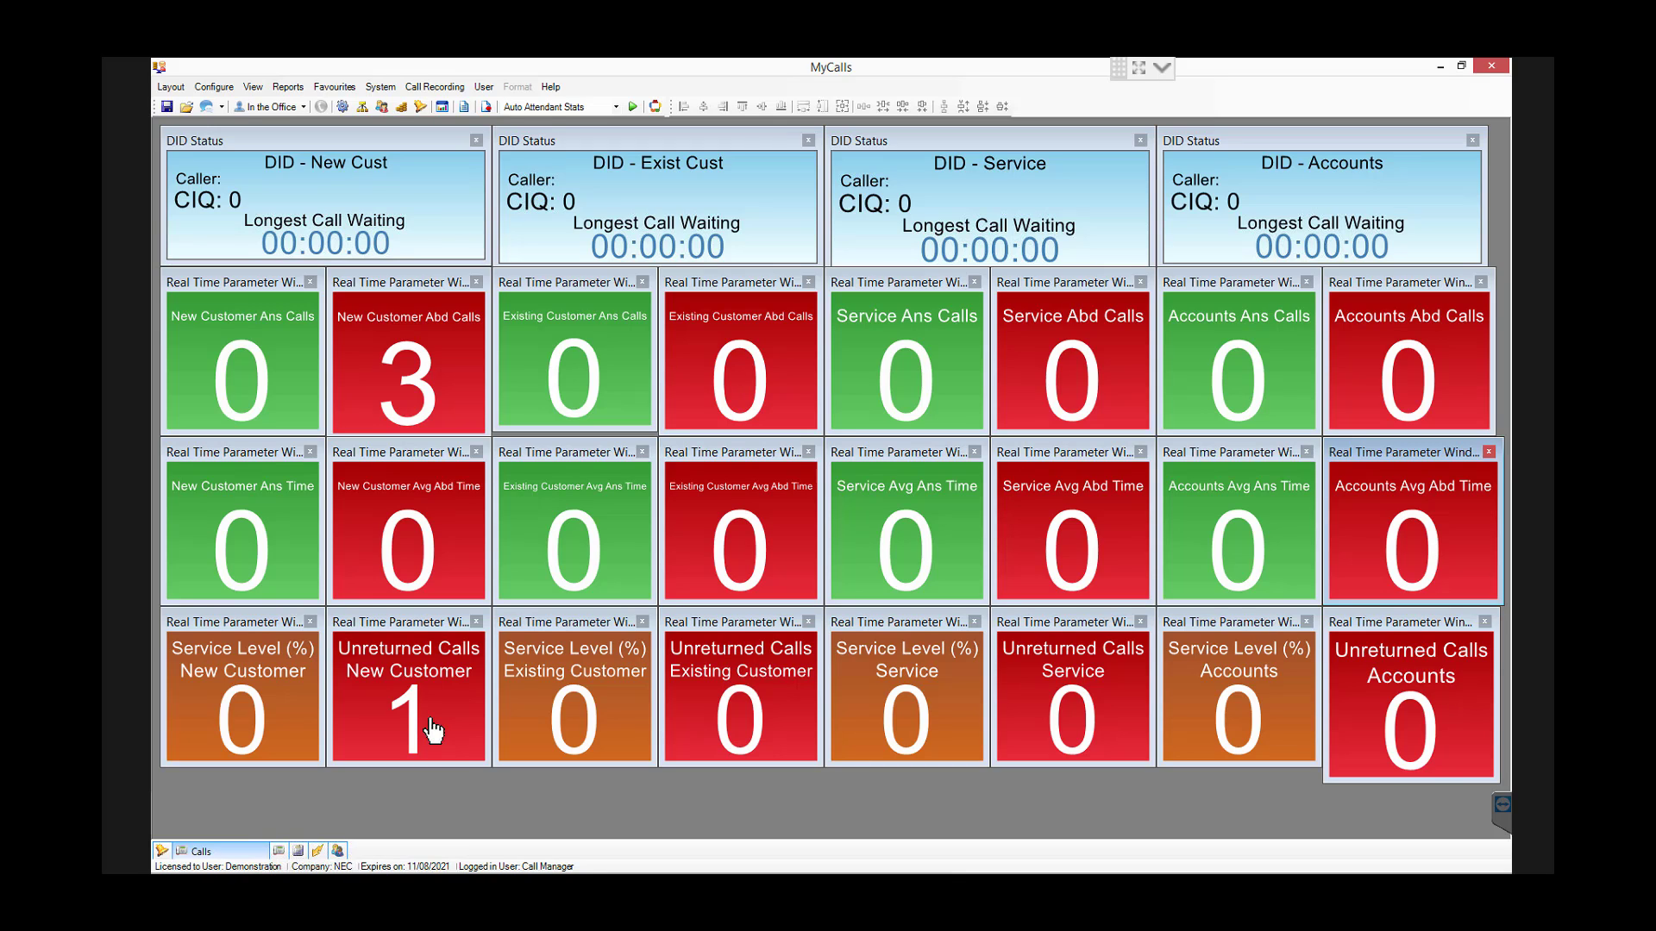
left_click(618, 110)
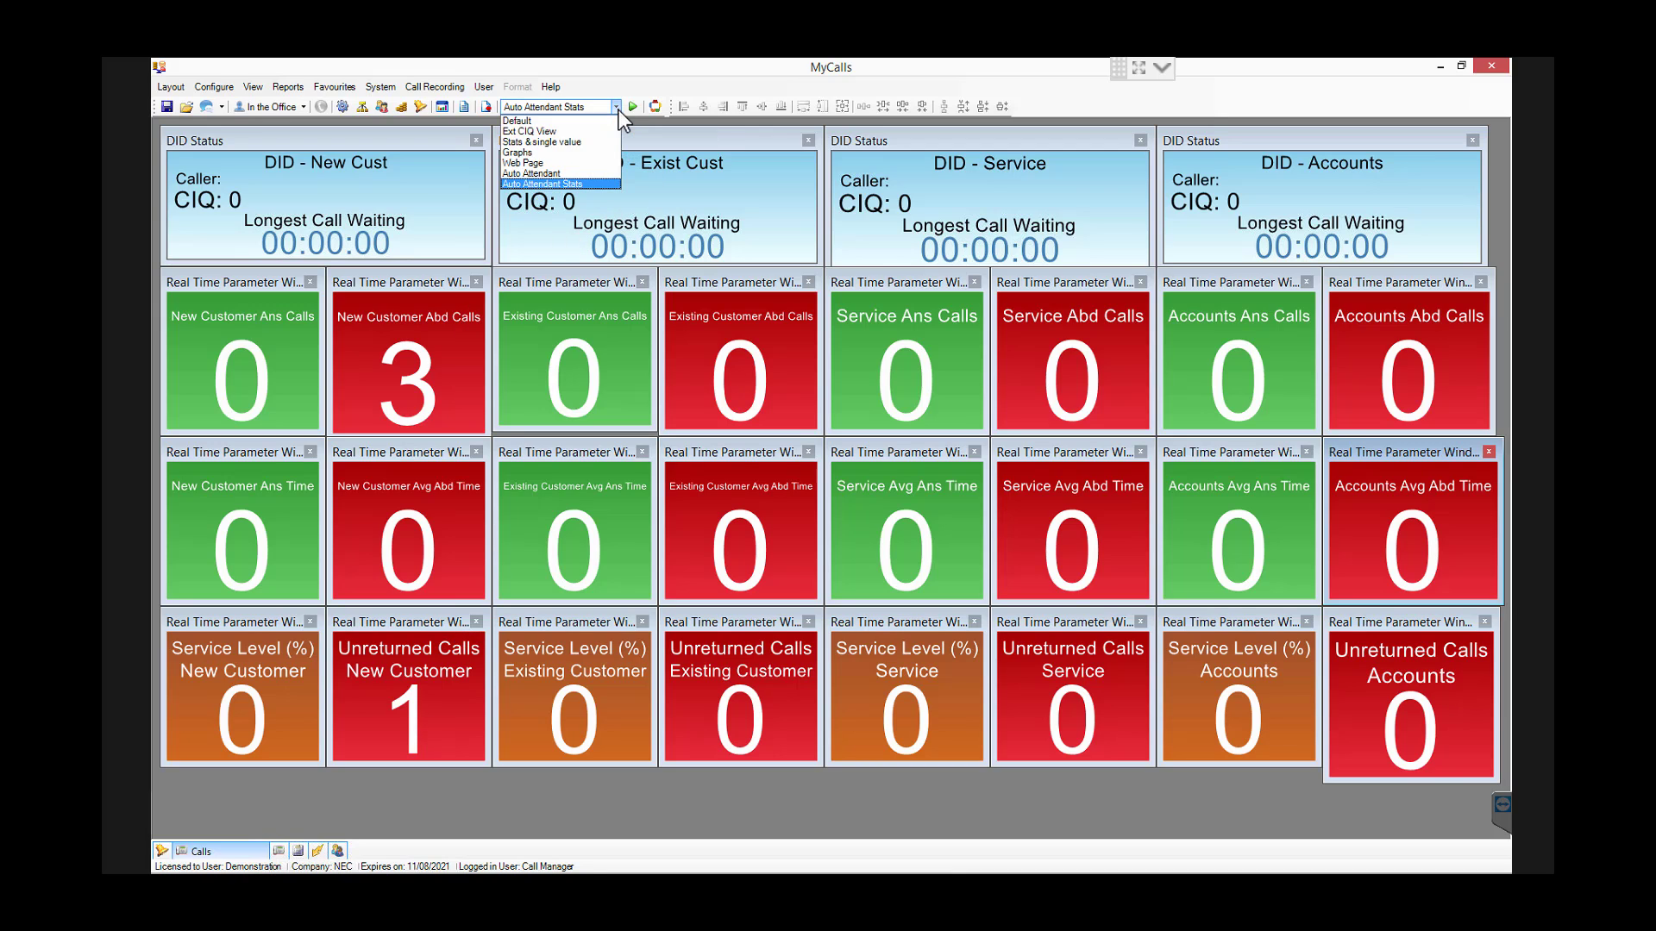
left_click(545, 122)
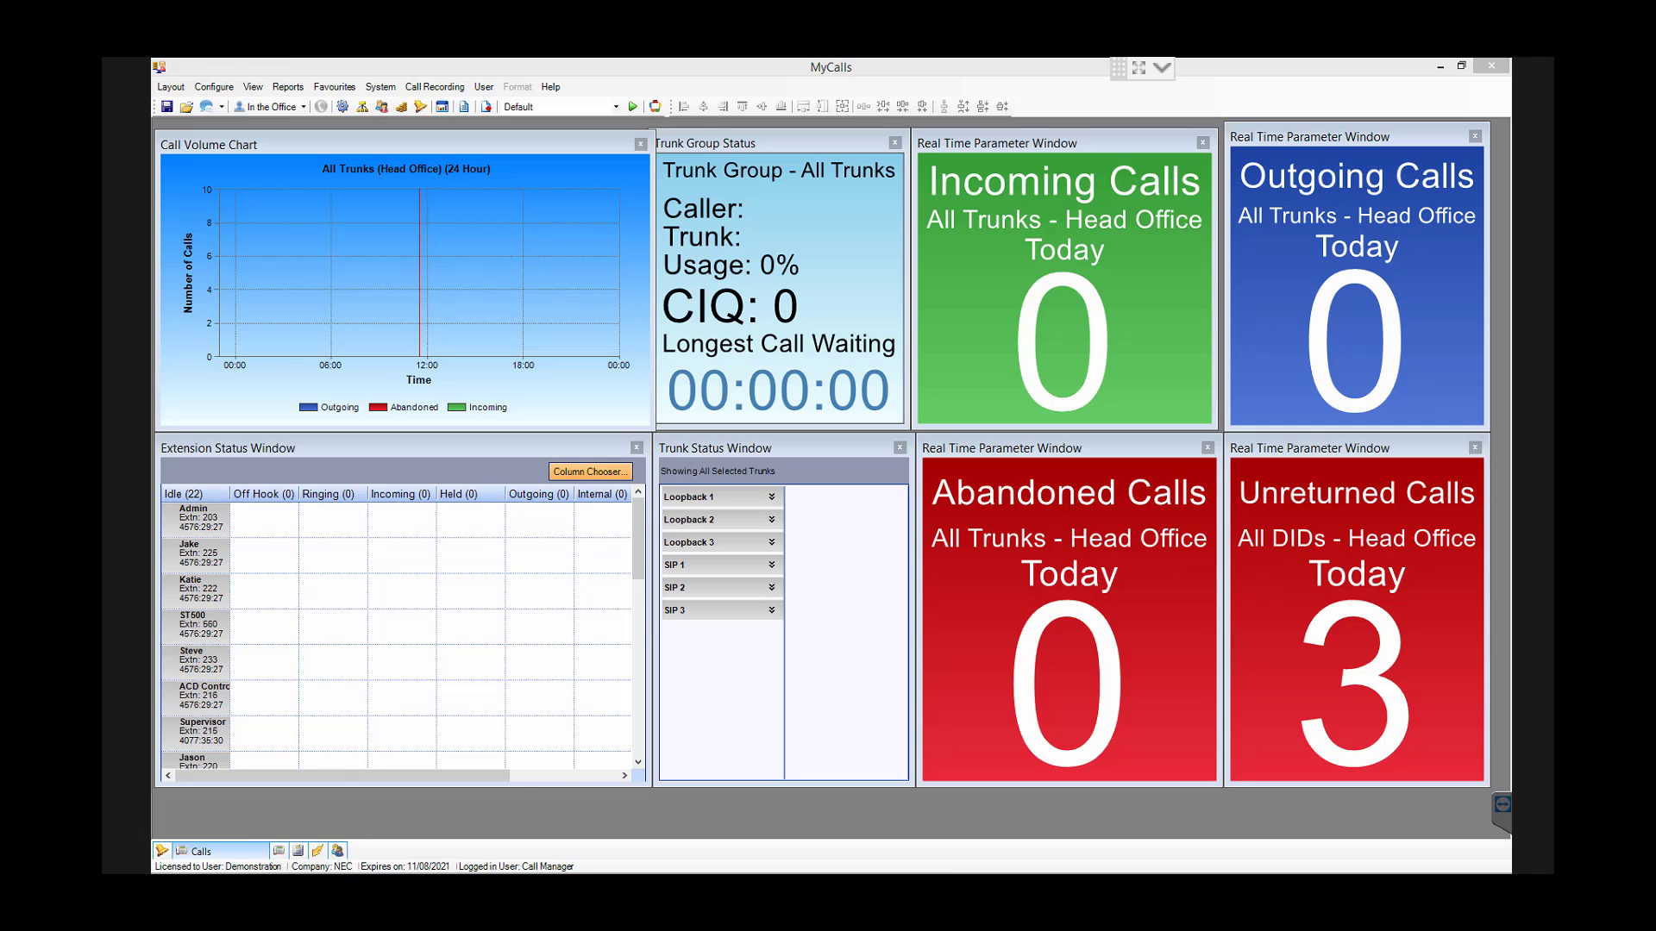
- Switch to the Outlook inbox to check the off hook alarm emails, minimise it and close the open contact window
mouse_move(345, 890)
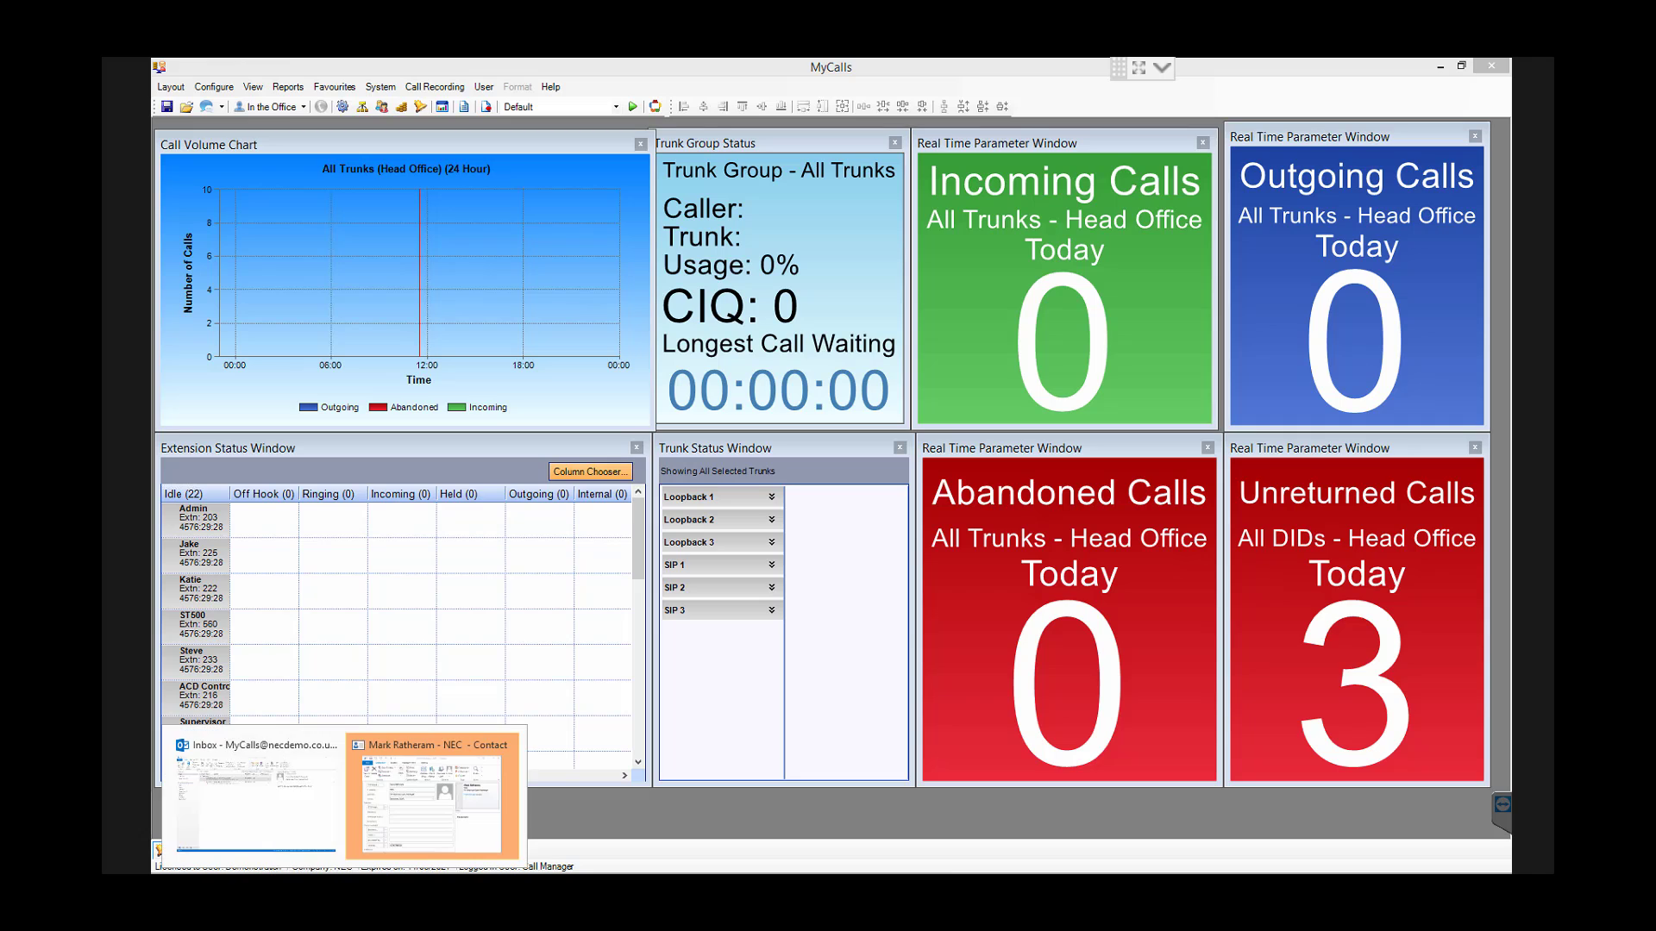
left_click(287, 778)
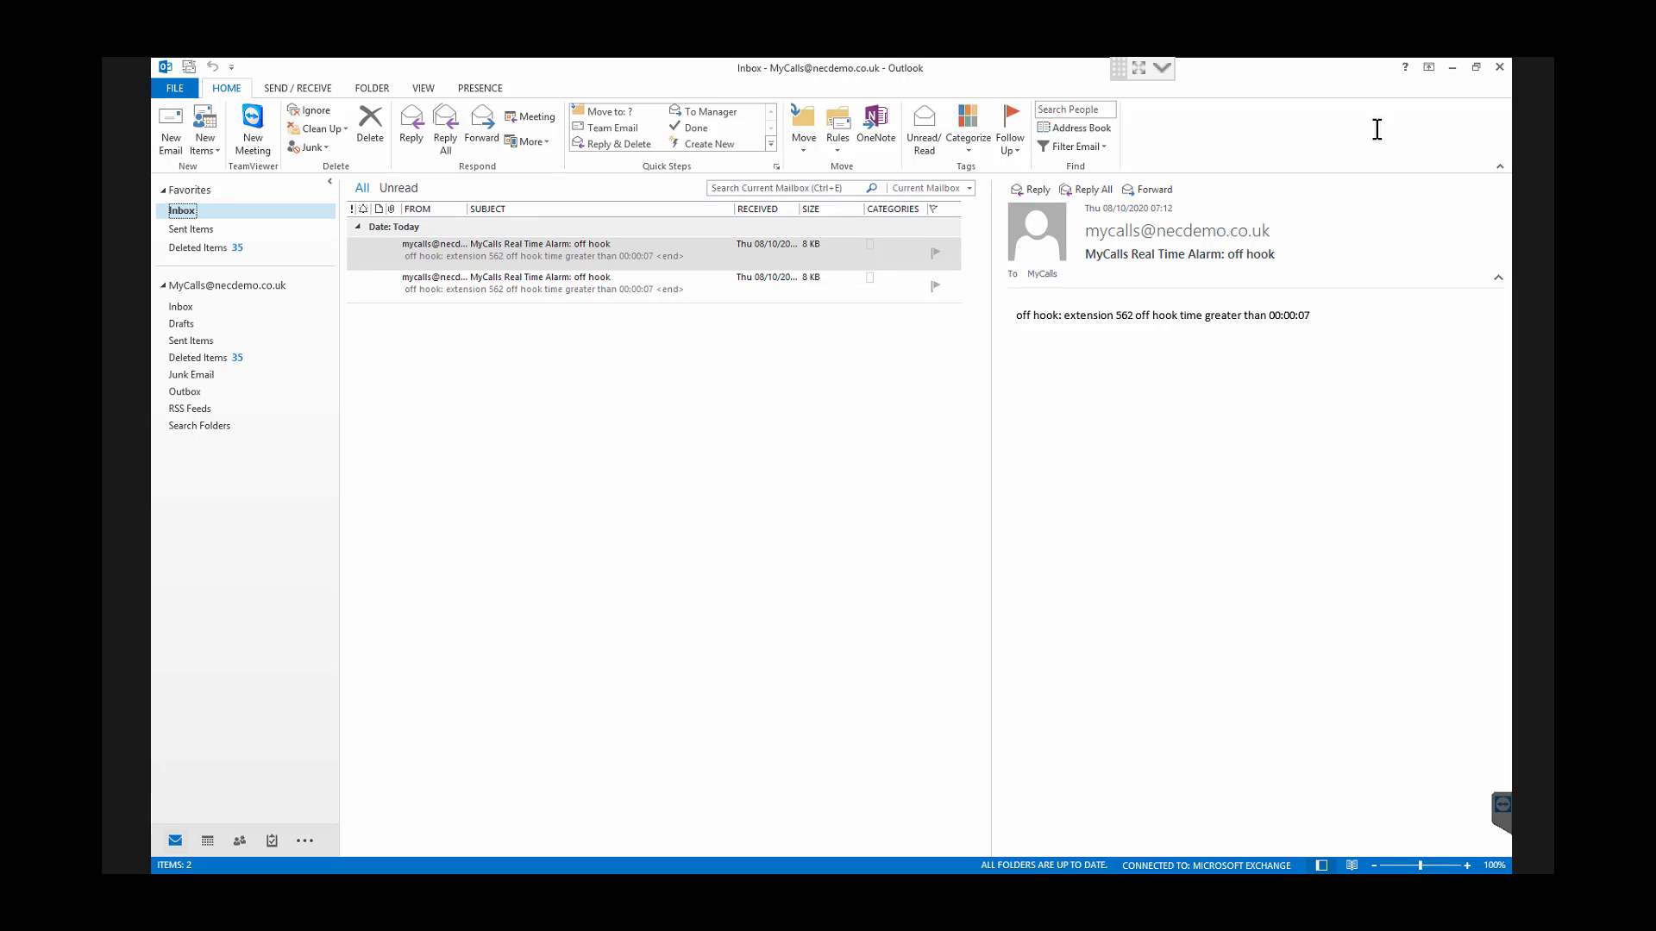
left_click(1452, 69)
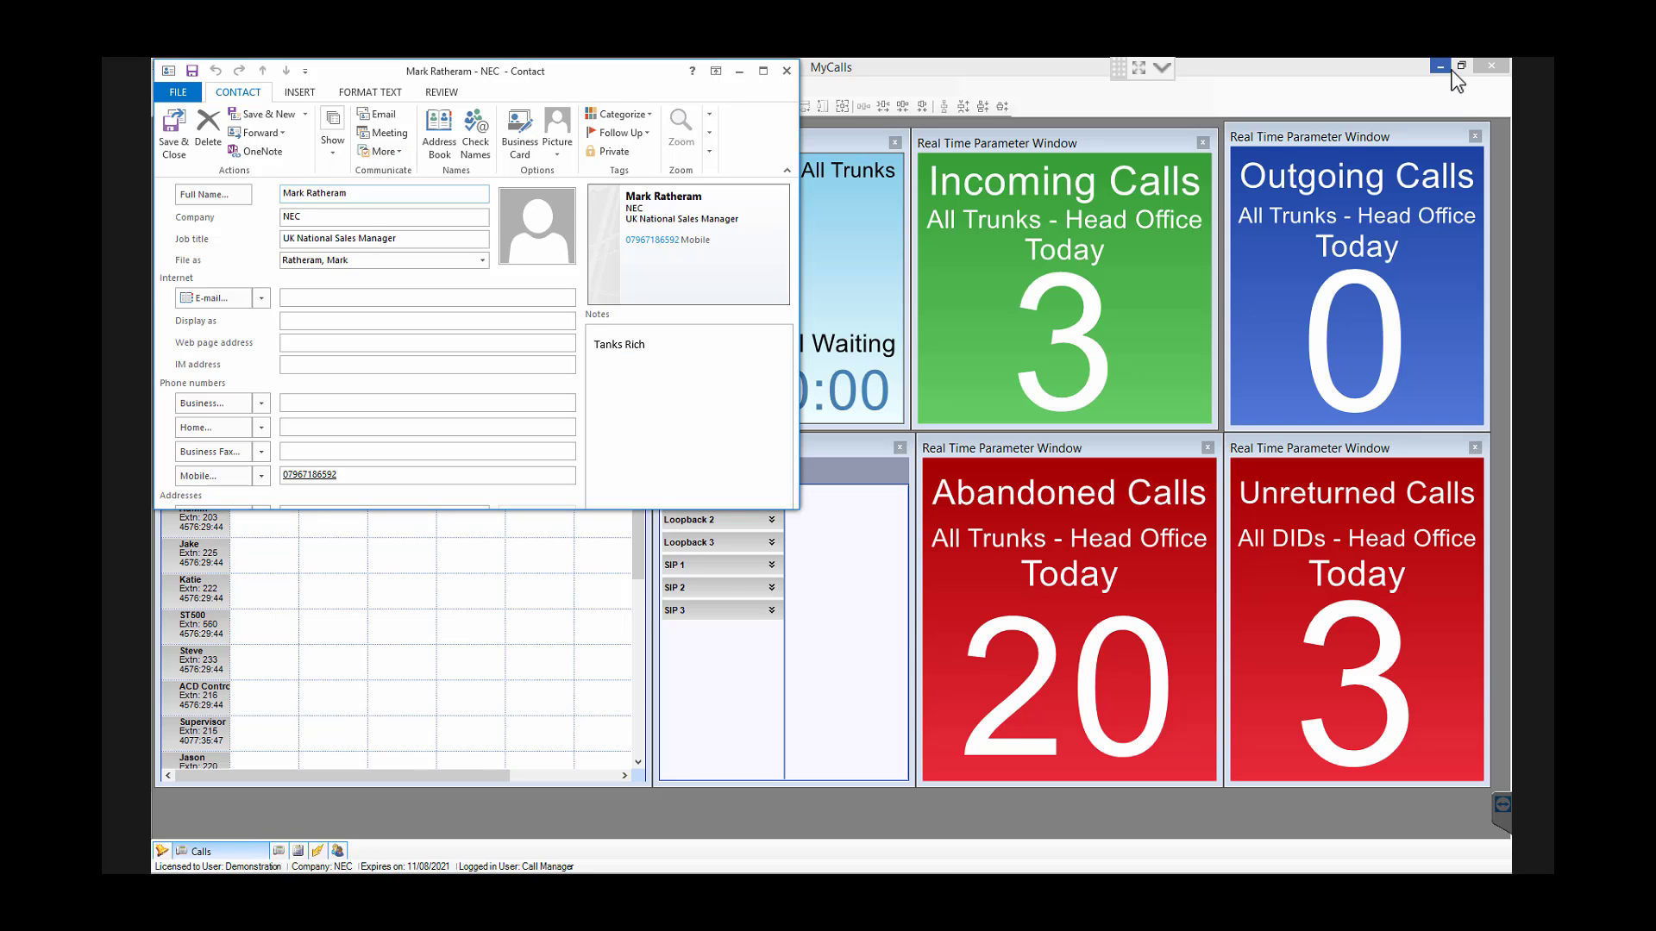
left_click(788, 69)
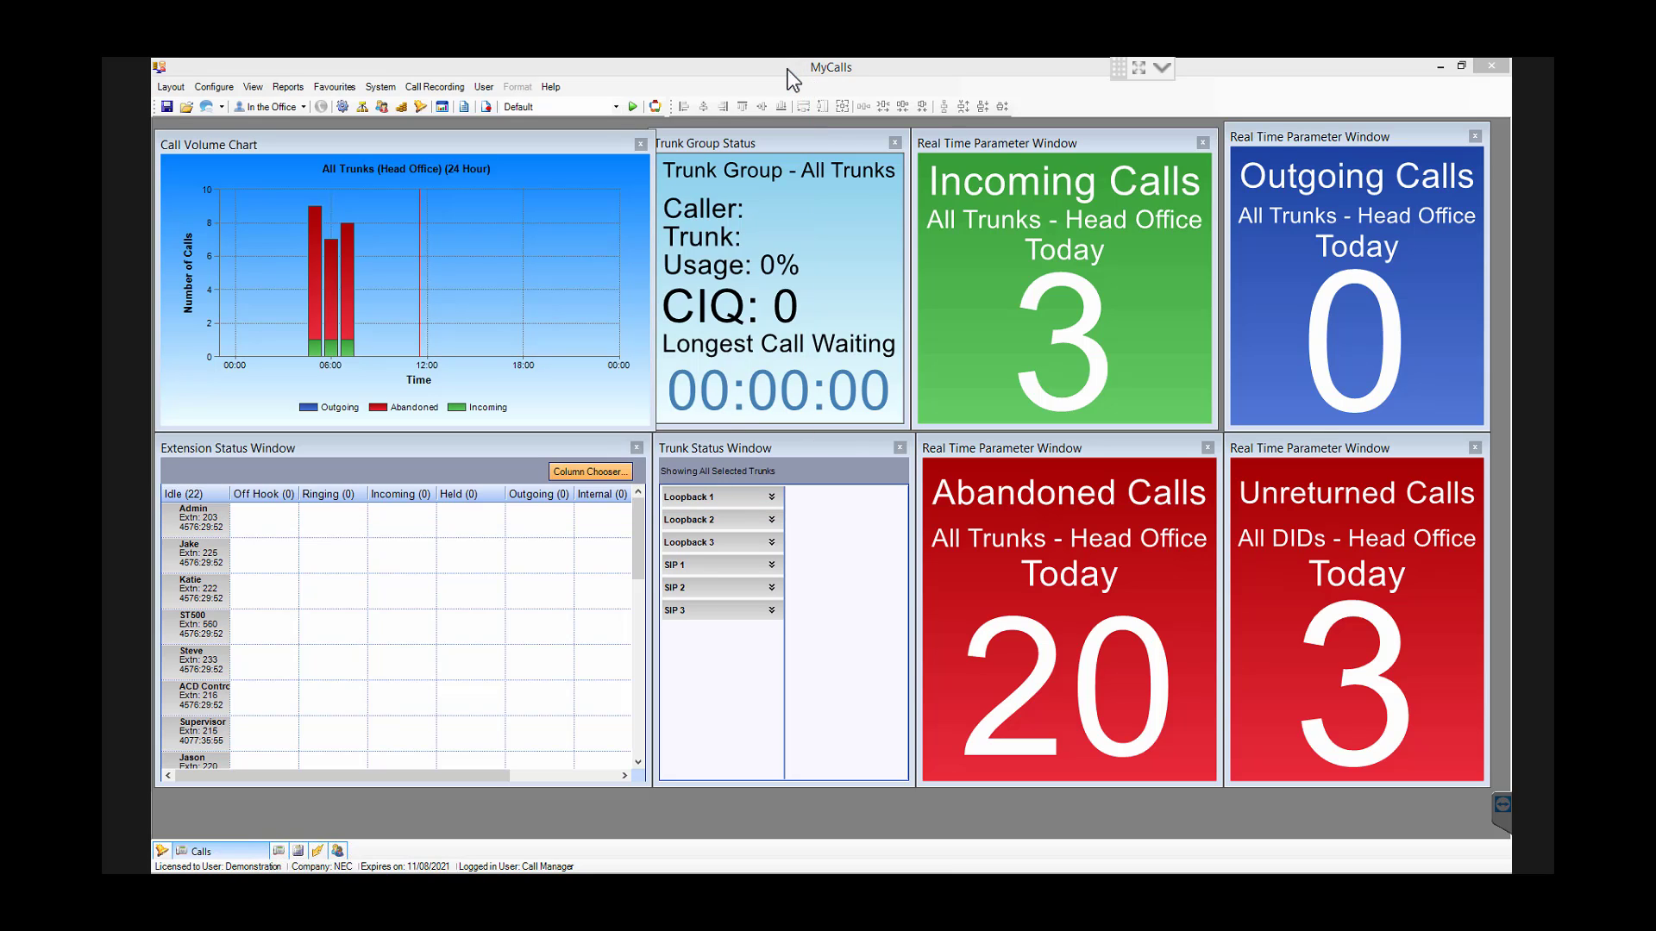
- Open the Calls list to review today's call records, pin it in place and unpin it to return to the dashboard
left_click(235, 858)
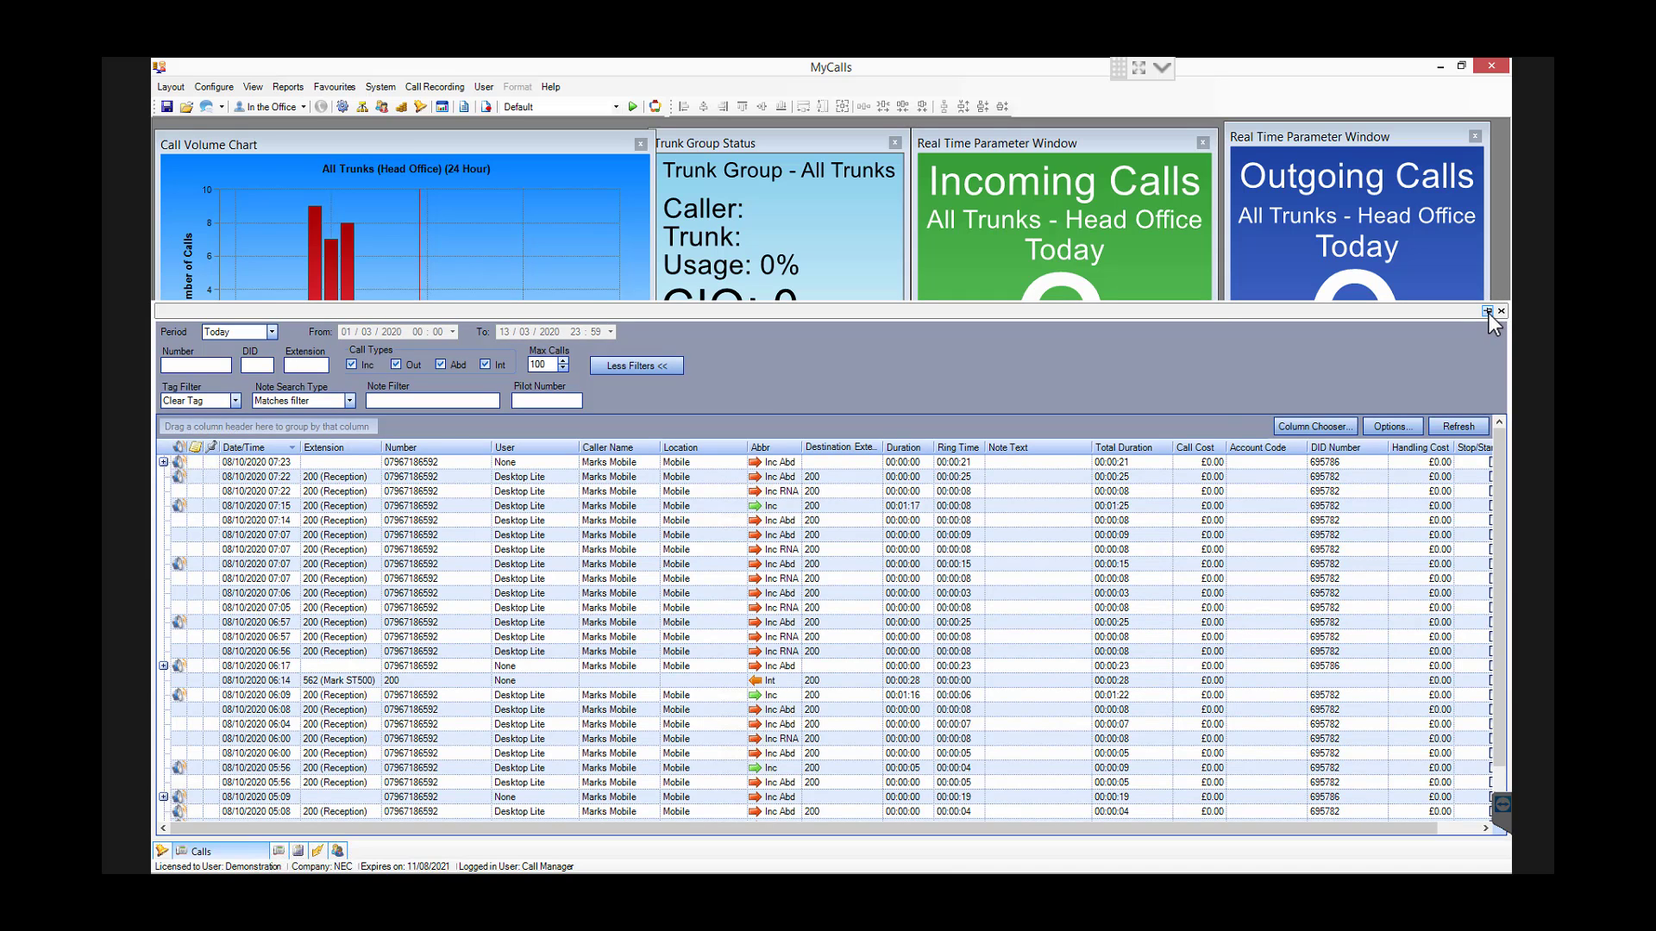
left_click(1488, 313)
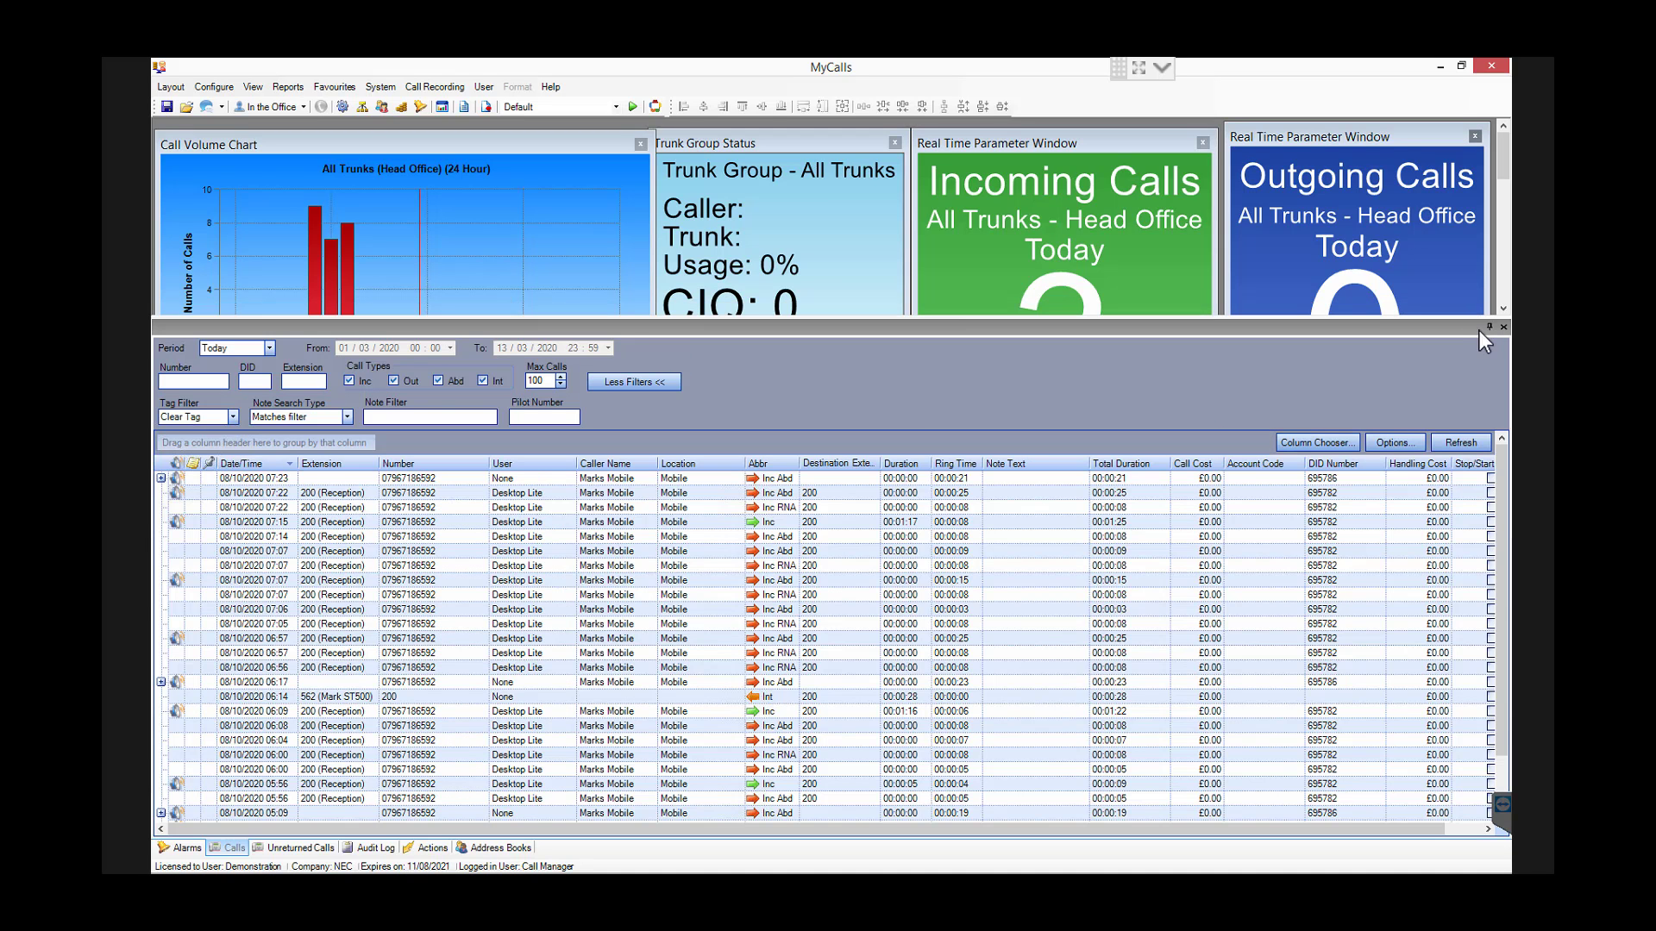
left_click(1489, 328)
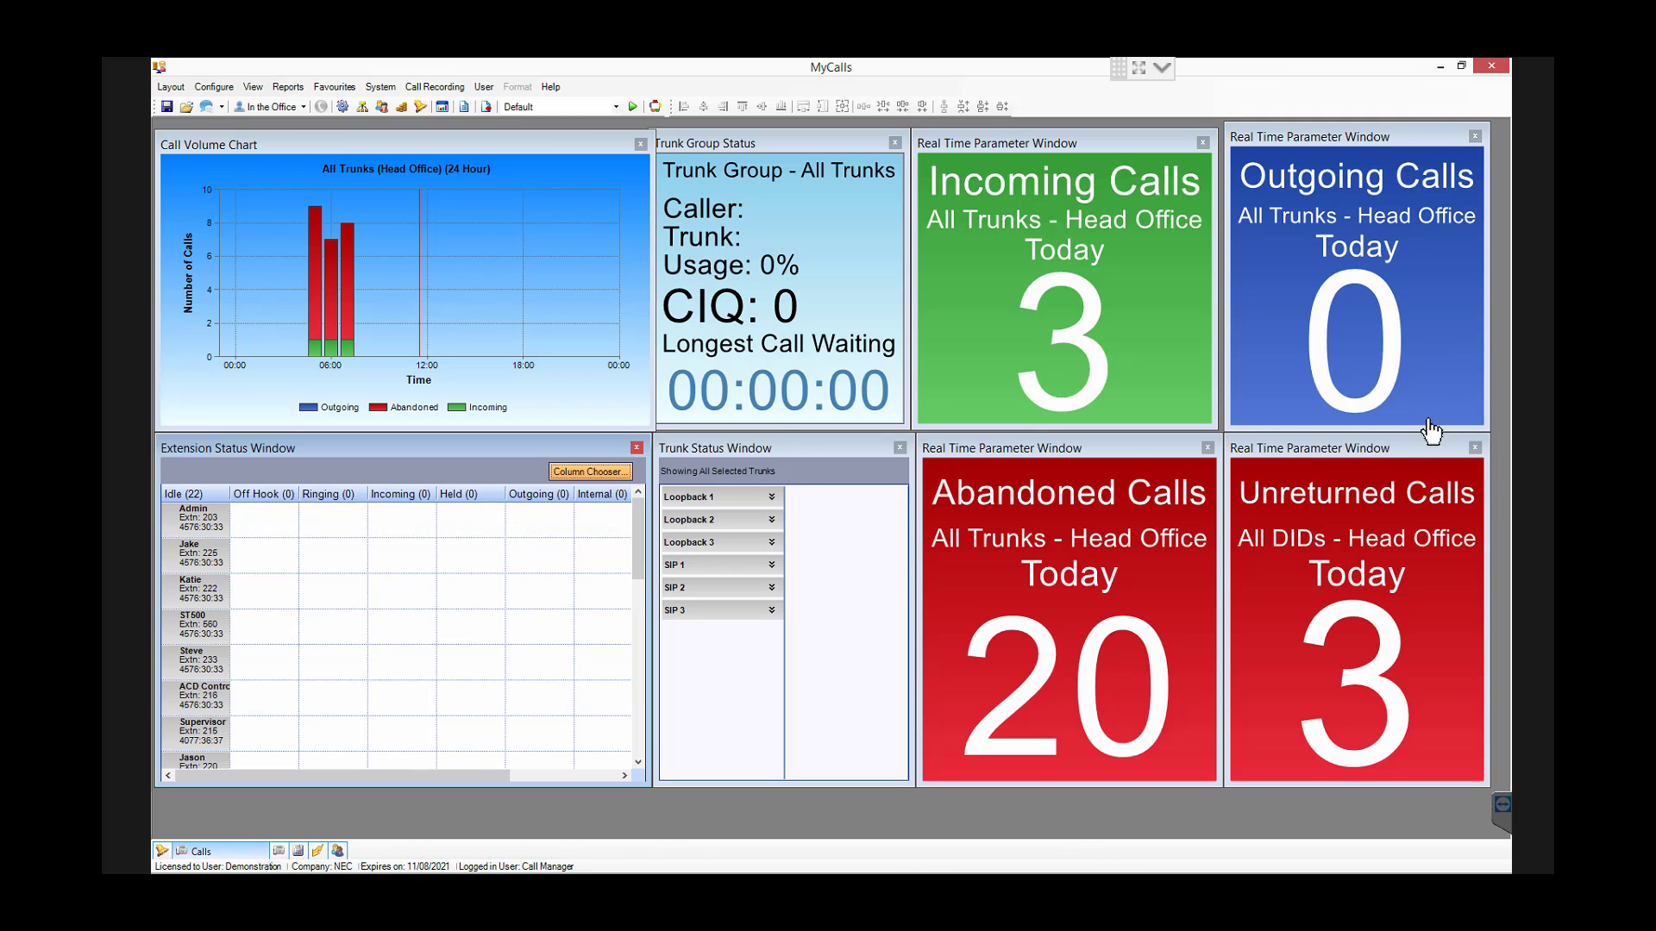